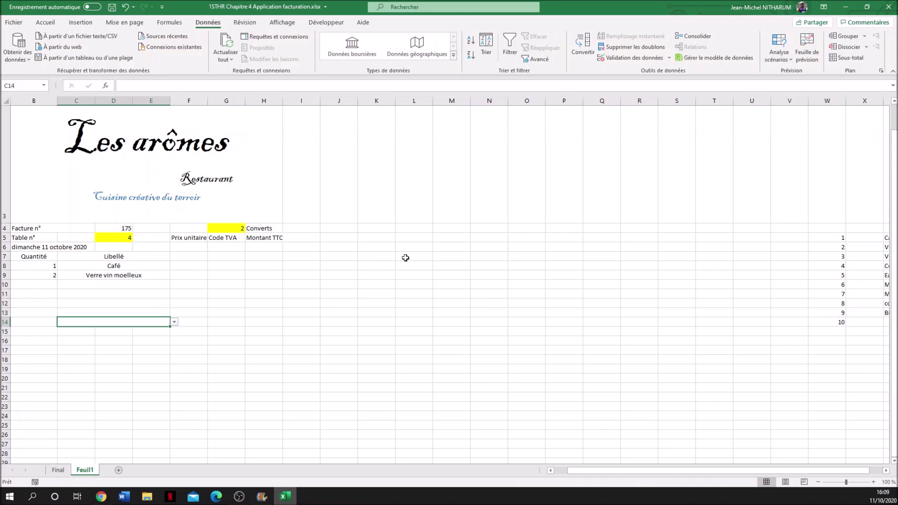
Step: Widen column Y so the product names from Café to Bière fit inside it
scroll(403, 257, right, 4)
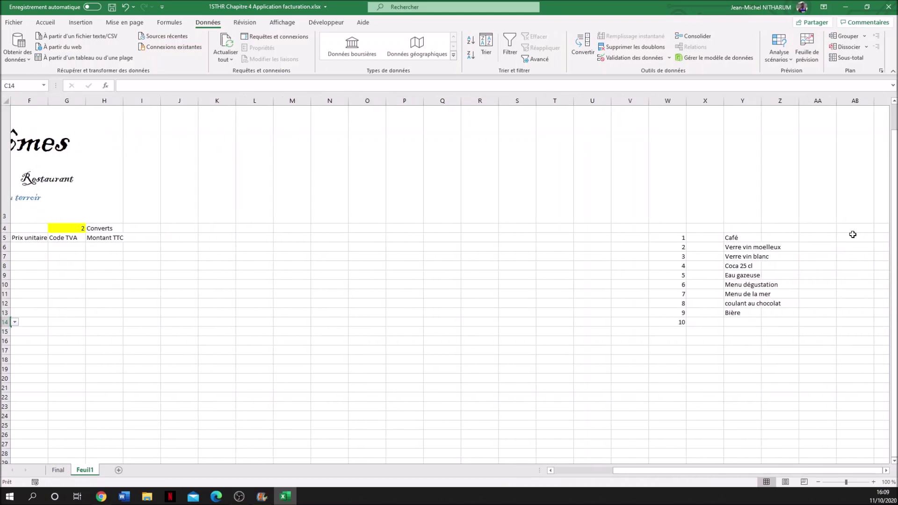
click(814, 238)
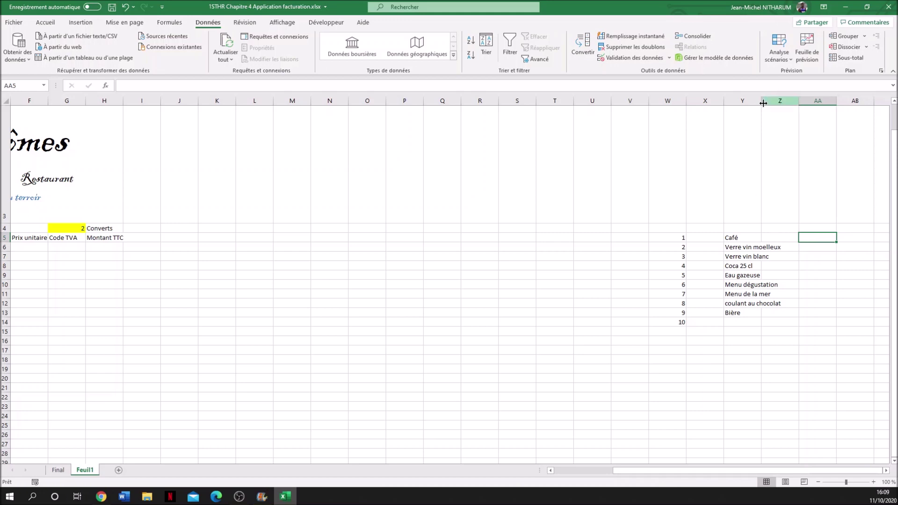
drag(760, 103, 800, 101)
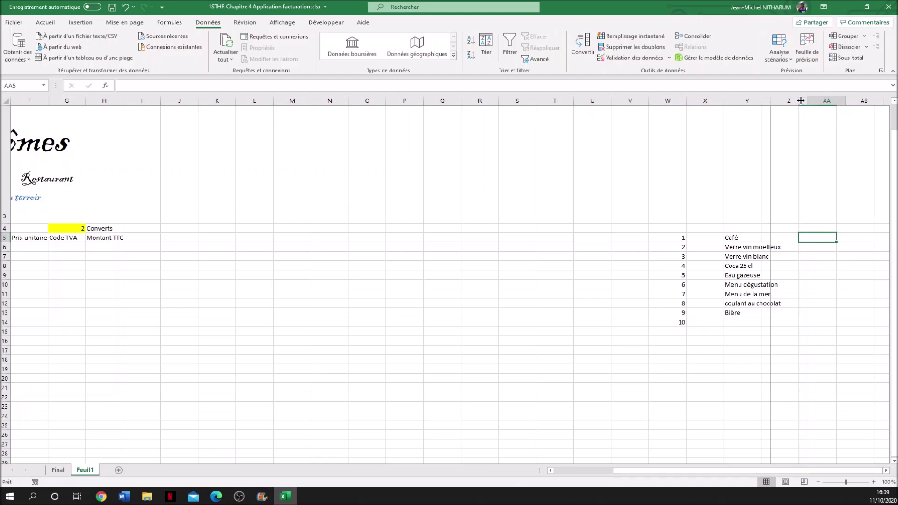
click(824, 237)
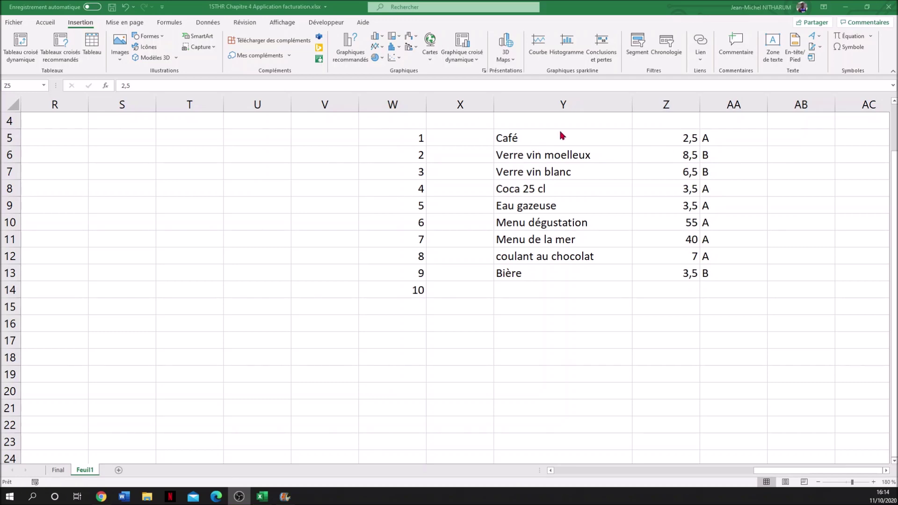
Step: Format the product prices in Z5:Z13 with the euro accounting number format
double_click(663, 135)
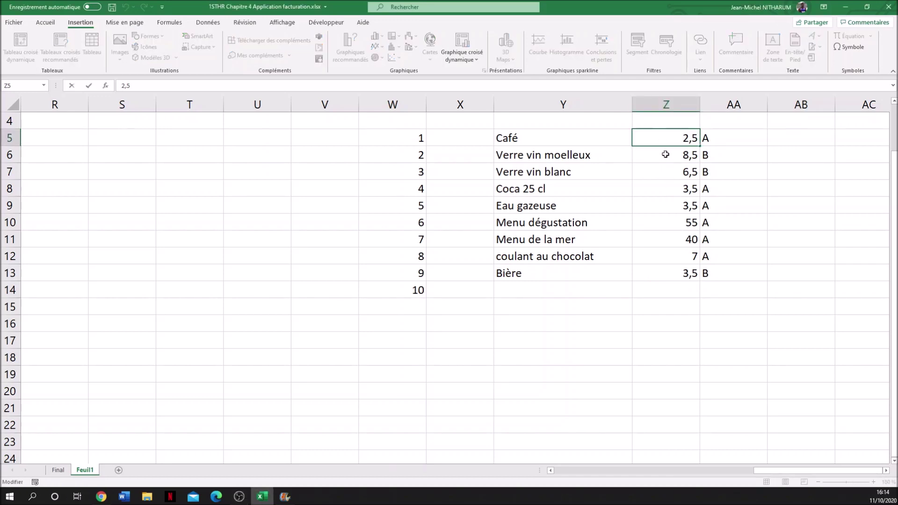
drag(664, 273, 663, 138)
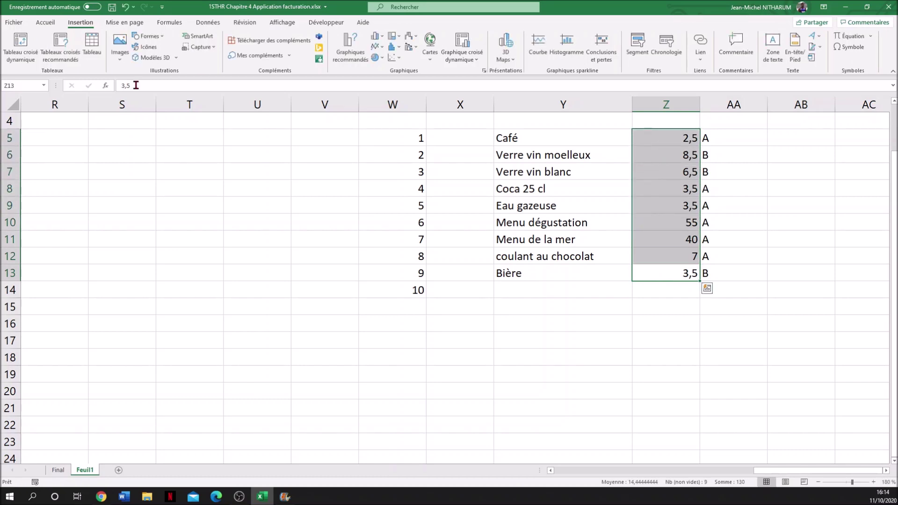
click(54, 22)
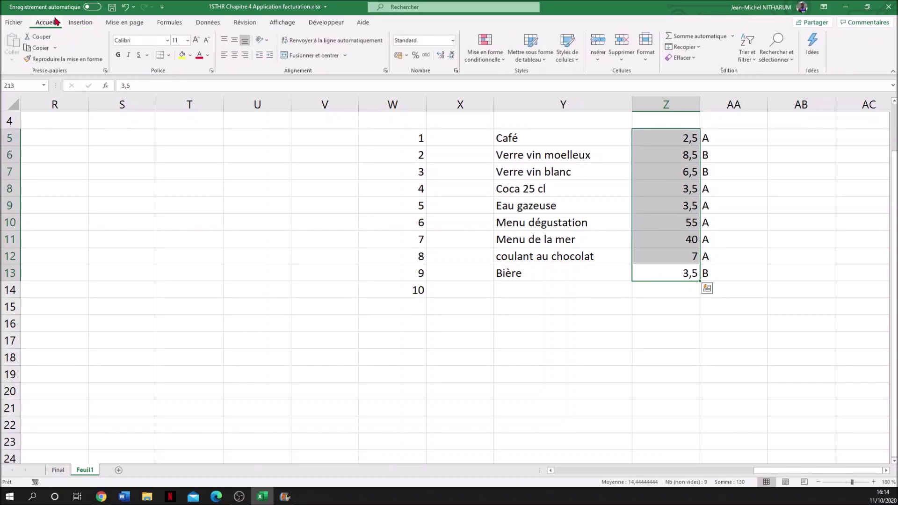
click(399, 55)
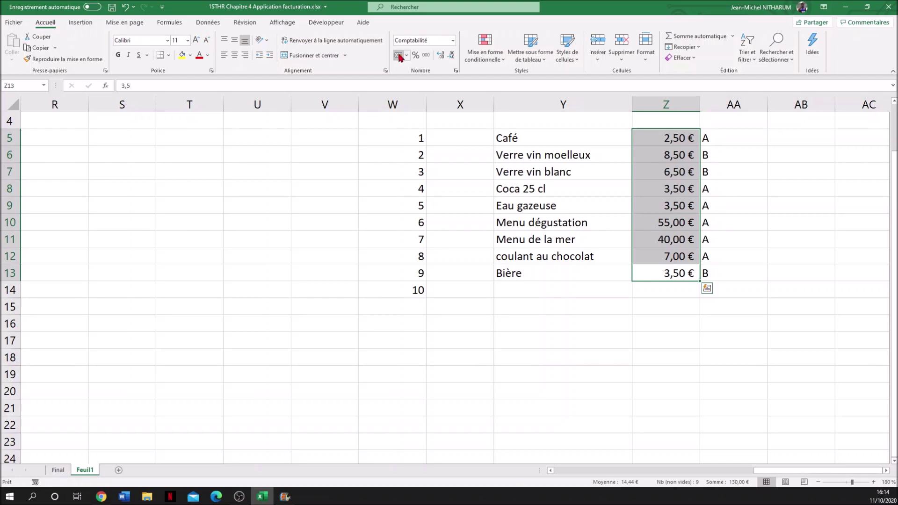
Step: Center the A and B codes in AA5:AA13 horizontally
drag(715, 137, 726, 274)
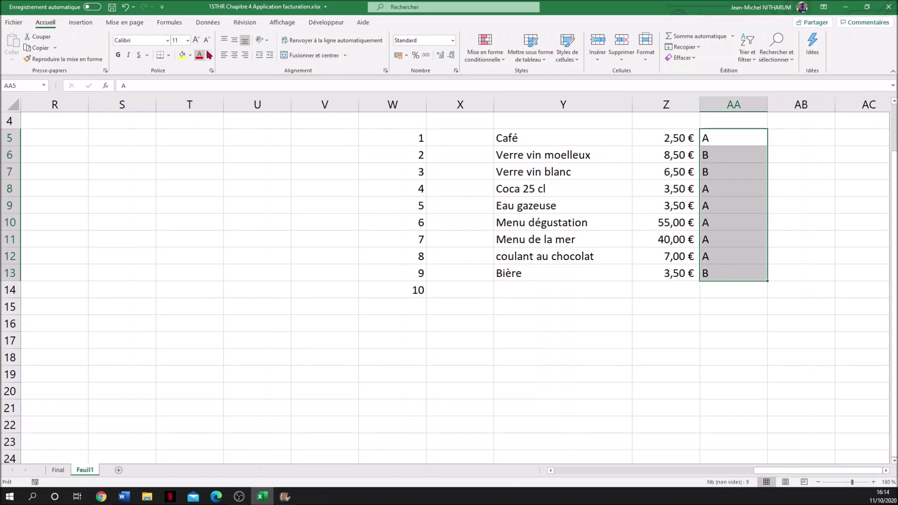
click(235, 55)
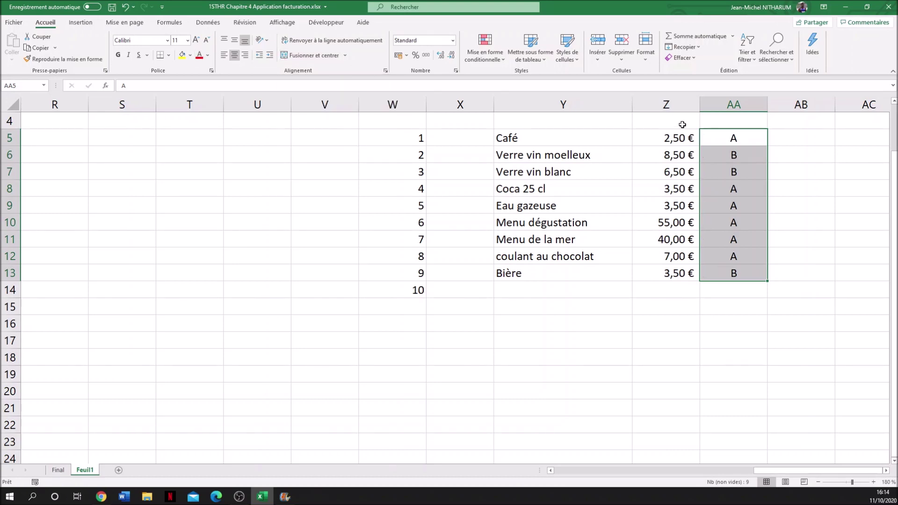
click(748, 288)
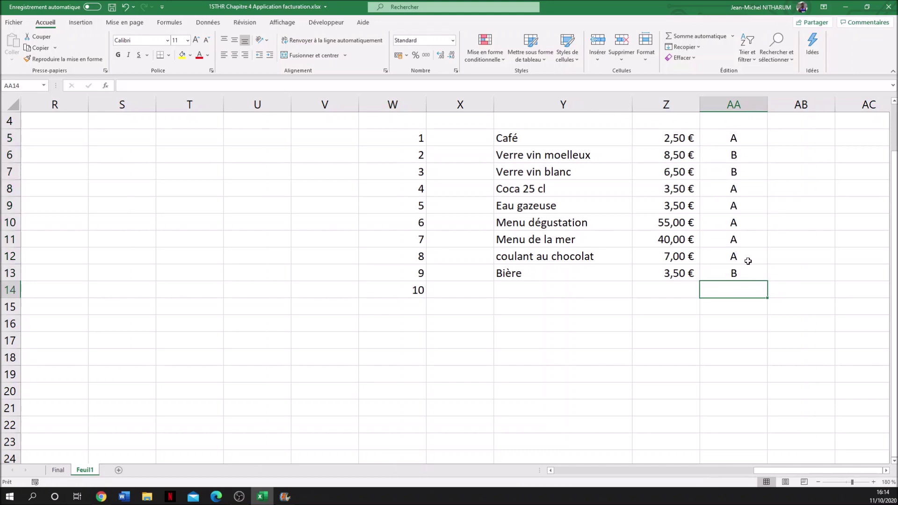
Step: Sort the product table Y5:AA13 from A to Z by product name
drag(526, 136, 730, 278)
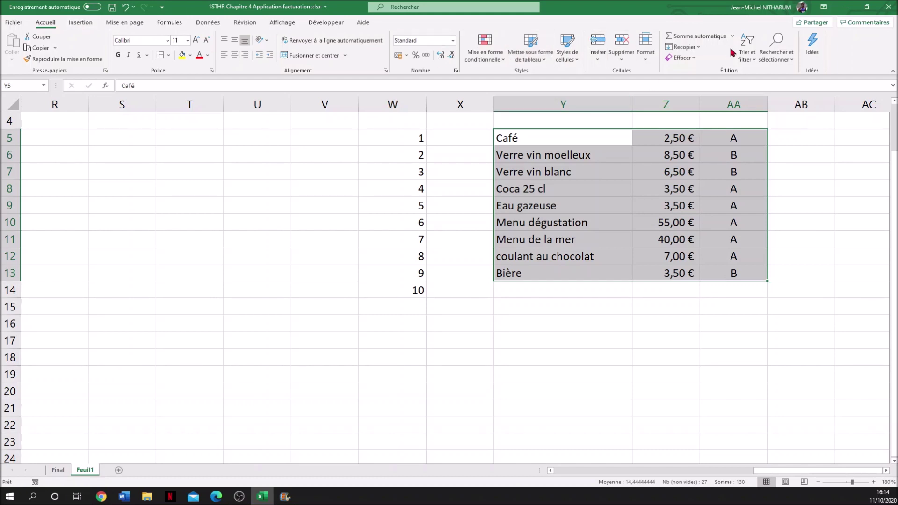
click(749, 46)
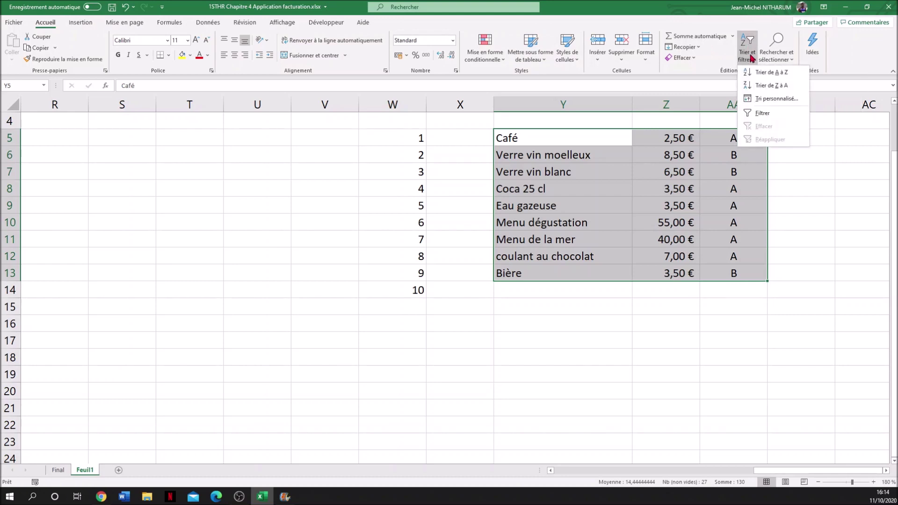
click(757, 74)
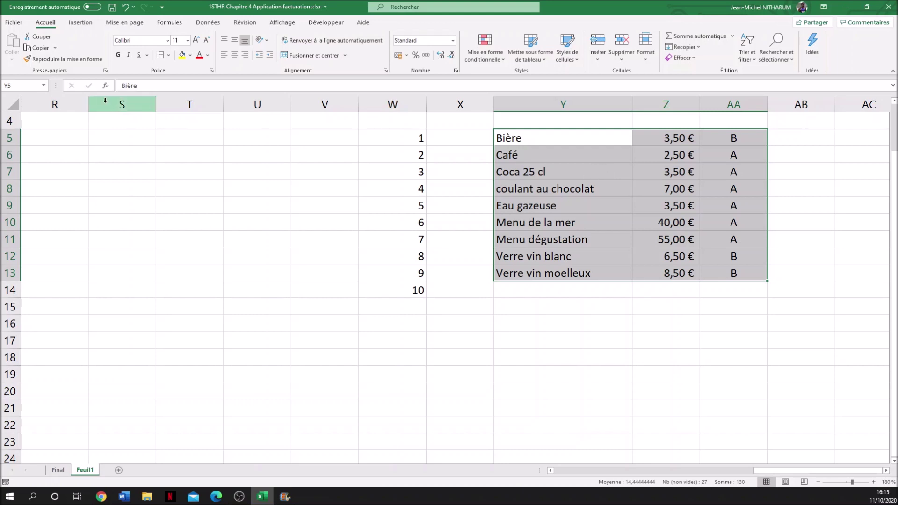
Step: Name the product table range Y5:AA13 Produit2
click(18, 86)
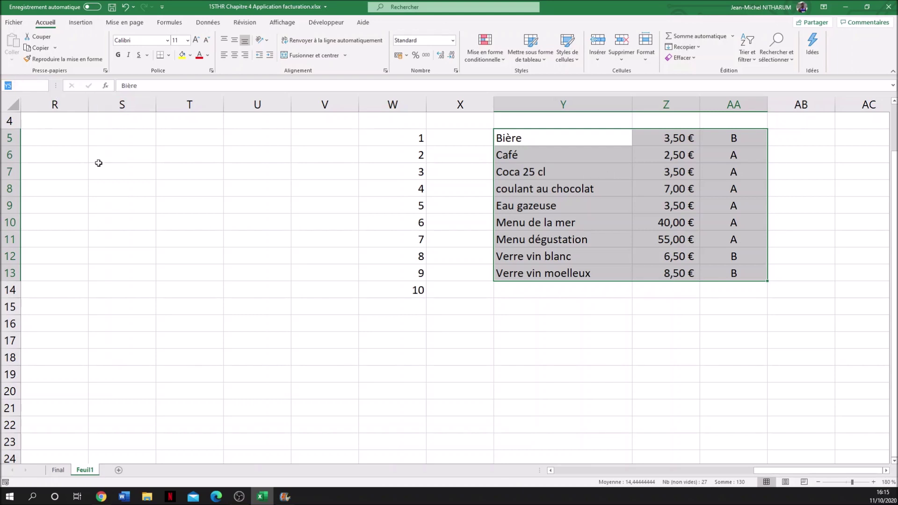
click(8, 84)
text(Produit2)
key(Return)
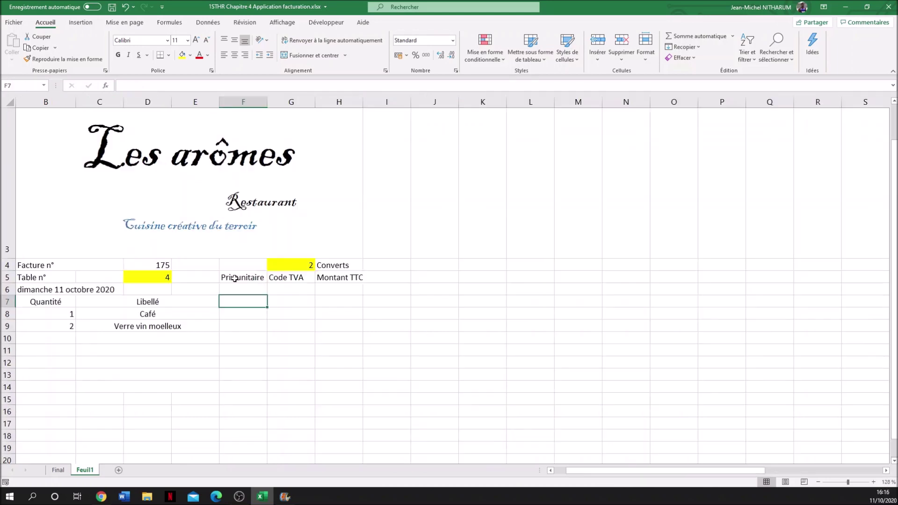
Step: Move the Prix unitaire, Code TVA and Montant TTC headings from F5:H5 to F7:H7, beside Libellé
click(235, 279)
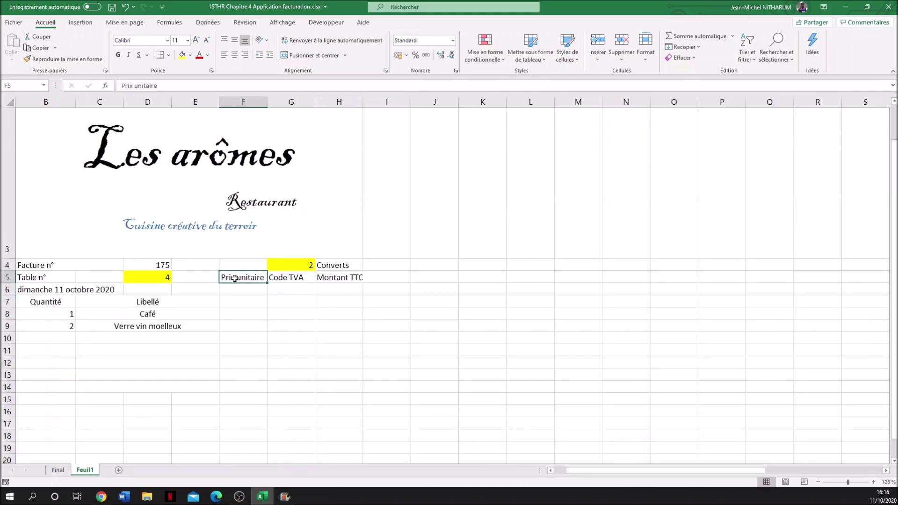
drag(235, 279, 303, 301)
click(290, 337)
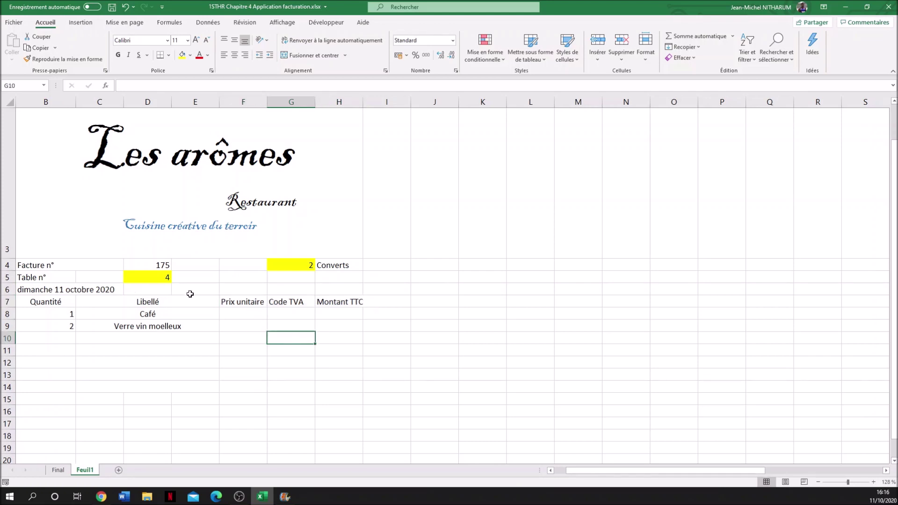
Step: Apply all borders to the invoice heading row B7:H7, from Quantité to Montant TTC
drag(27, 298, 347, 302)
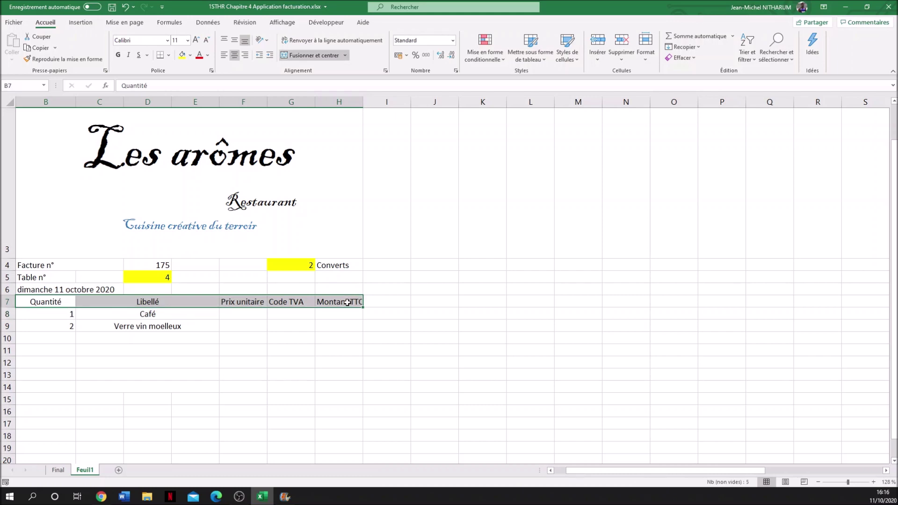
click(169, 56)
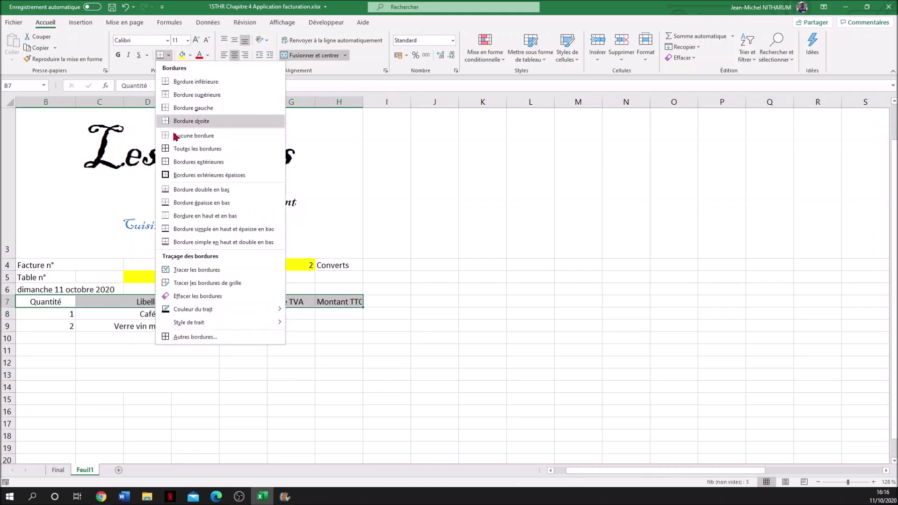
click(178, 149)
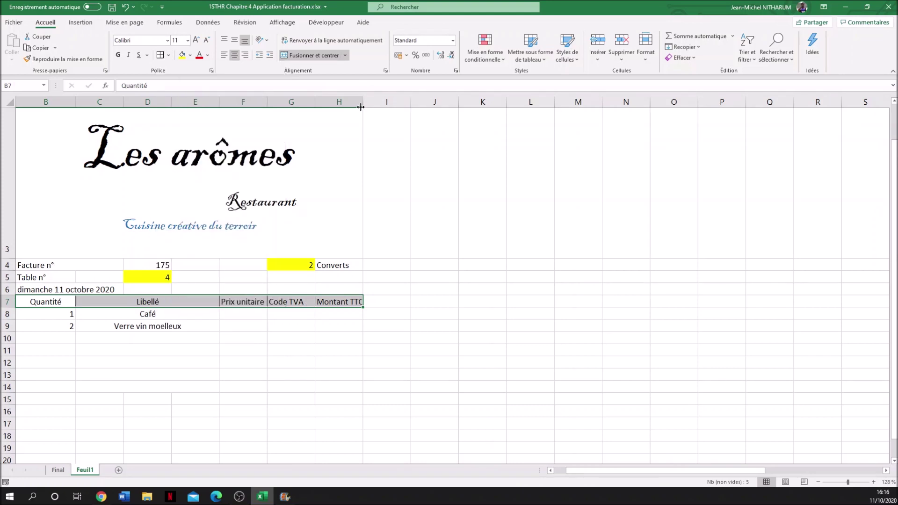
Step: Widen column H and center the Prix unitaire, Code TVA and Montant TTC headings in F7:H7
drag(364, 103, 391, 102)
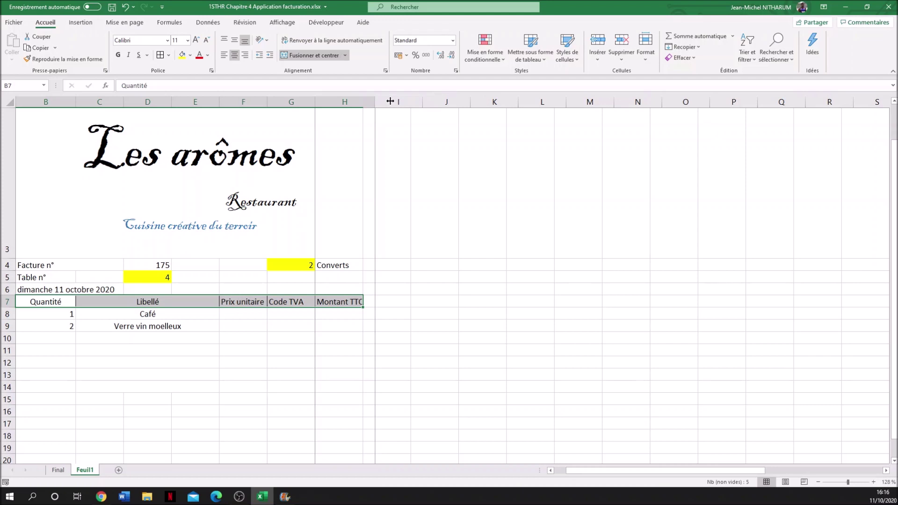
click(353, 362)
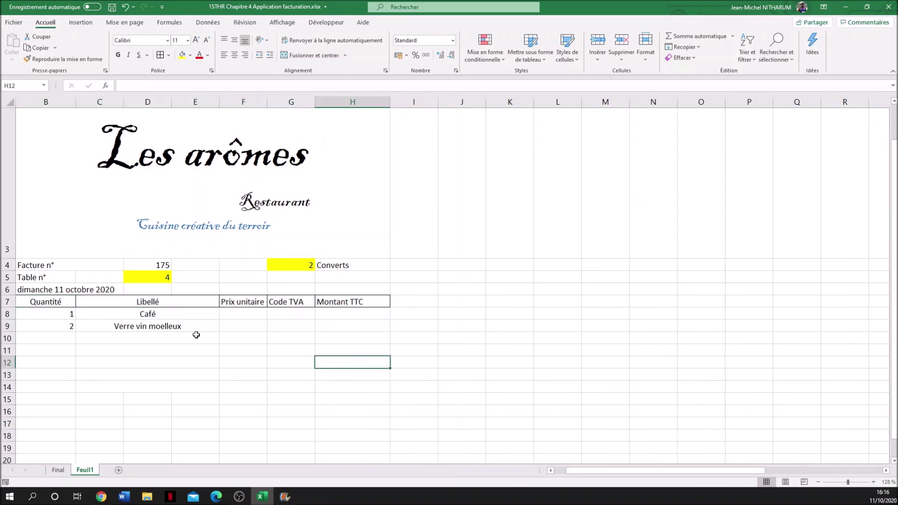
drag(236, 304, 349, 307)
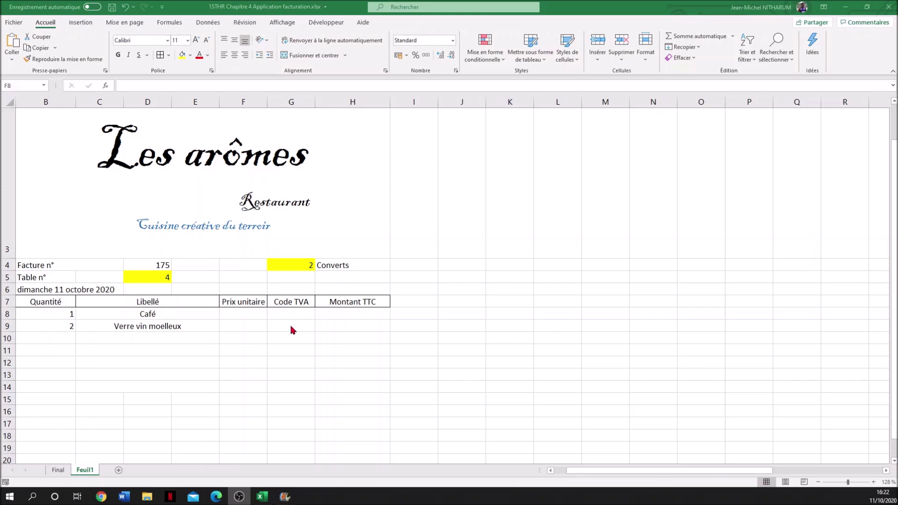
Step: Begin a RECHERCHEV formula in the Prix unitaire cell F8, with the Libellé cell C8 as the lookup value
click(233, 314)
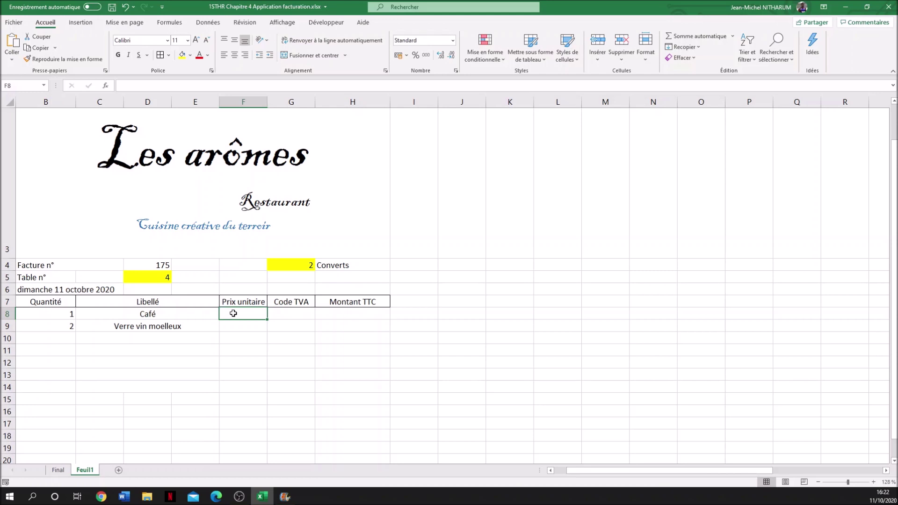
text(=)
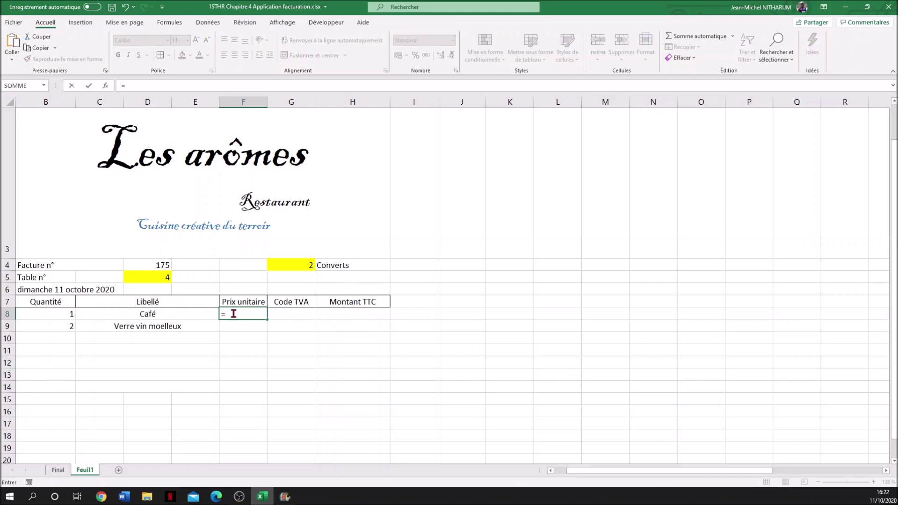
text(recher)
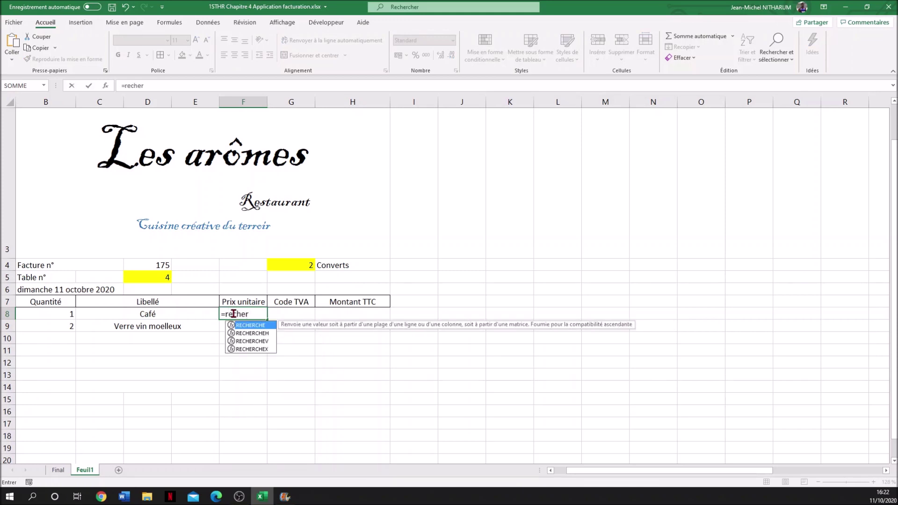
text(ce)
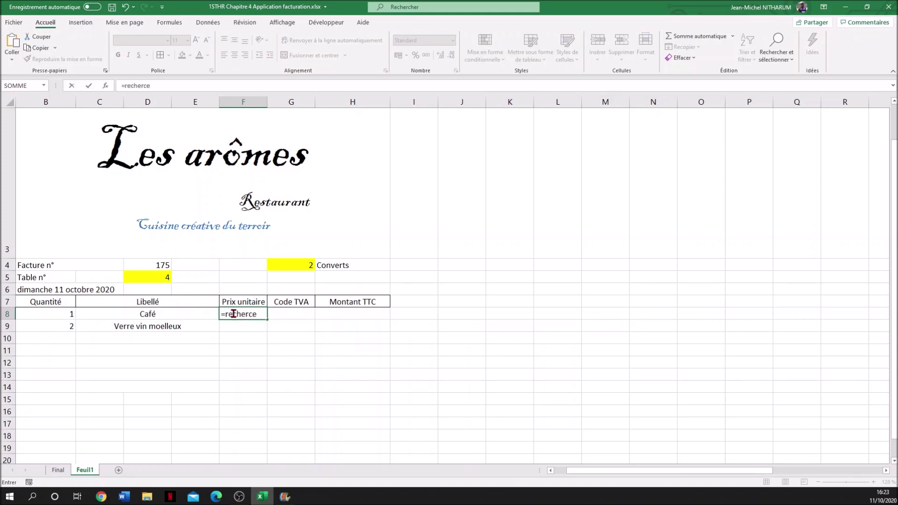
key(BackSpace)
text(hev)
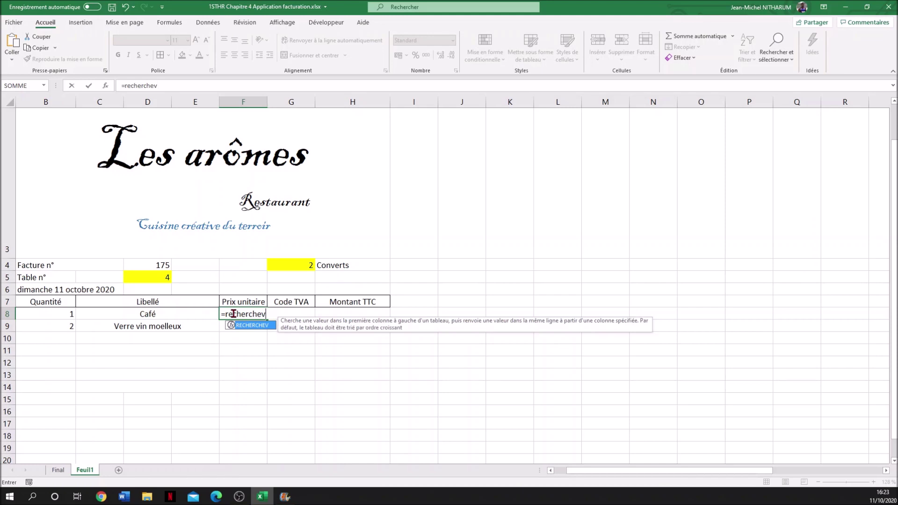
text(()
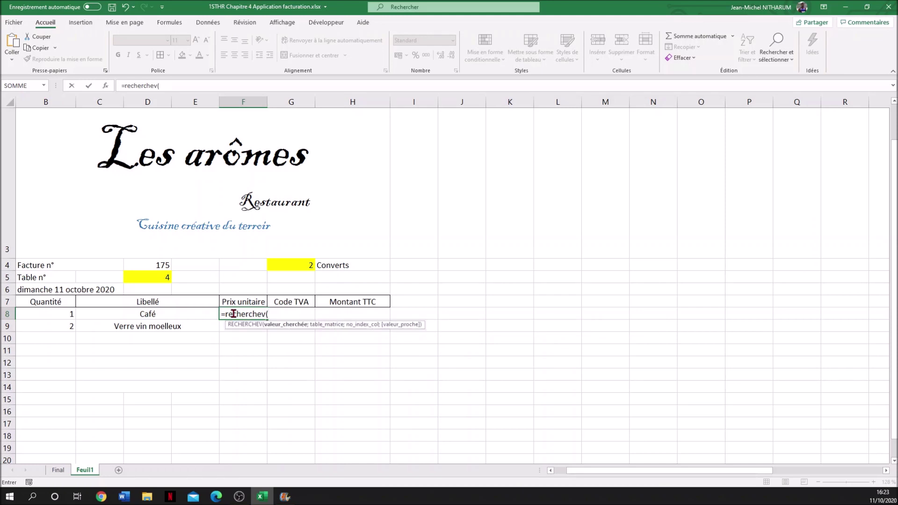
click(168, 315)
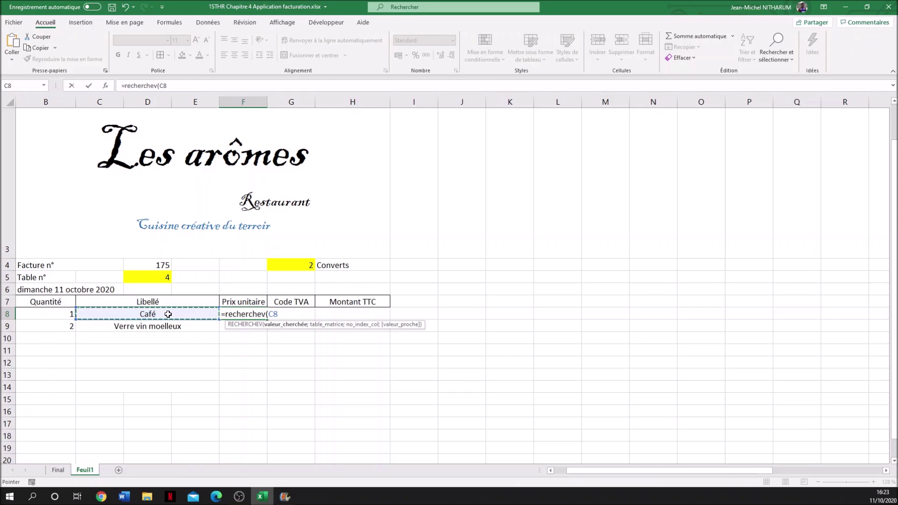
Step: Add the named range Produit2 as the table argument of the RECHERCHEV formula in F8
text(;)
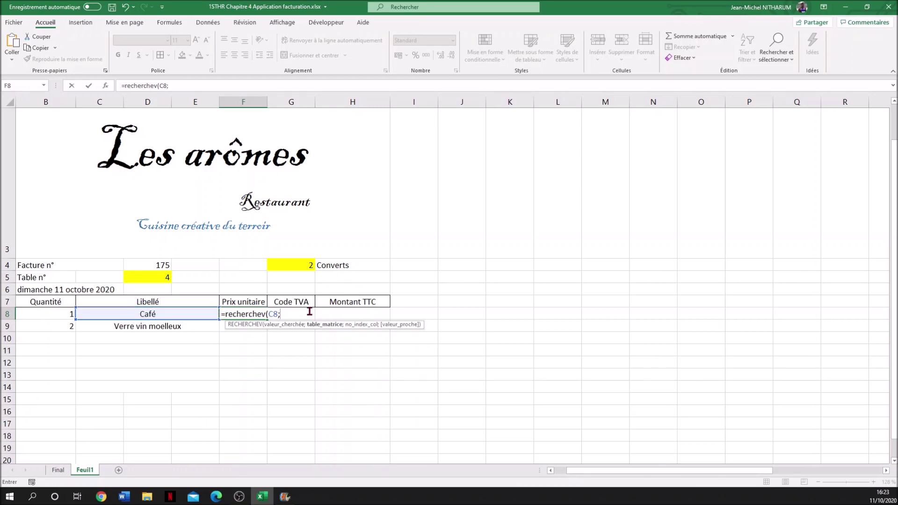
text(pro)
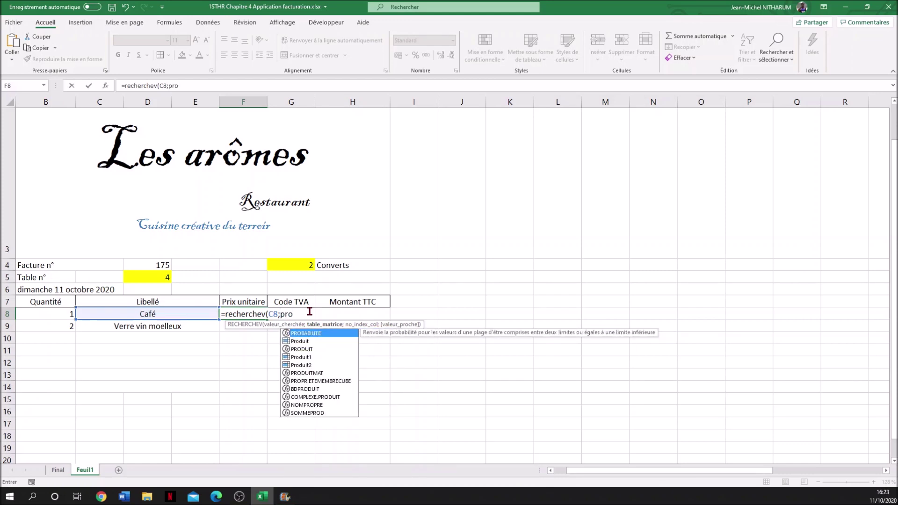
double_click(294, 365)
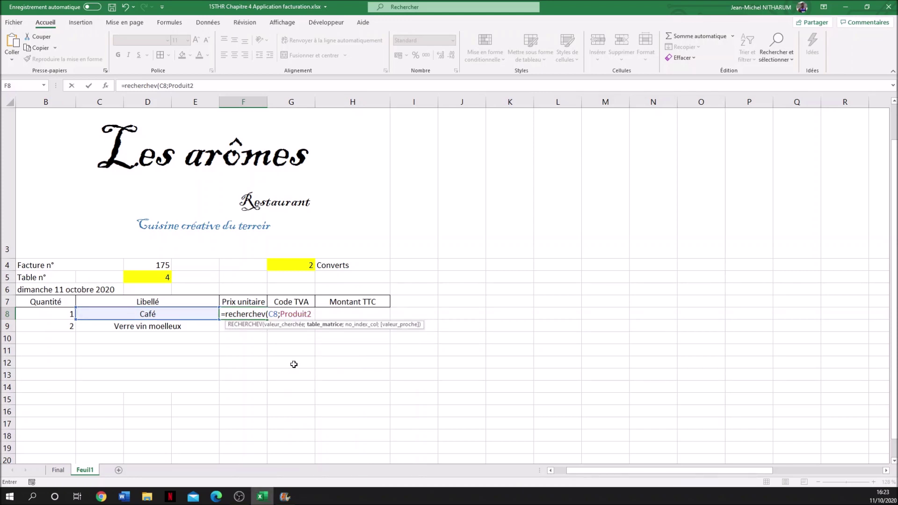
text(;)
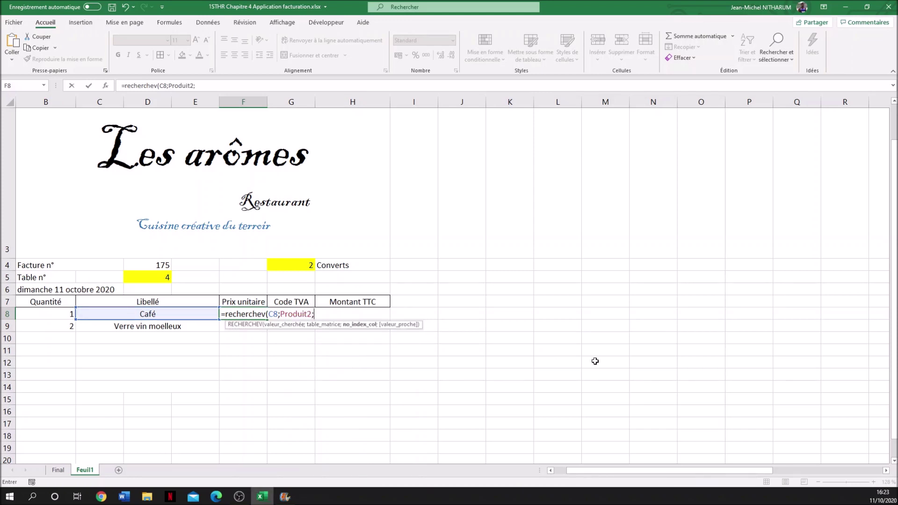
Step: Complete the F8 formula as =RECHERCHEV(C8;Produit2;2), using the price column of the product table
scroll(595, 361, right, 5)
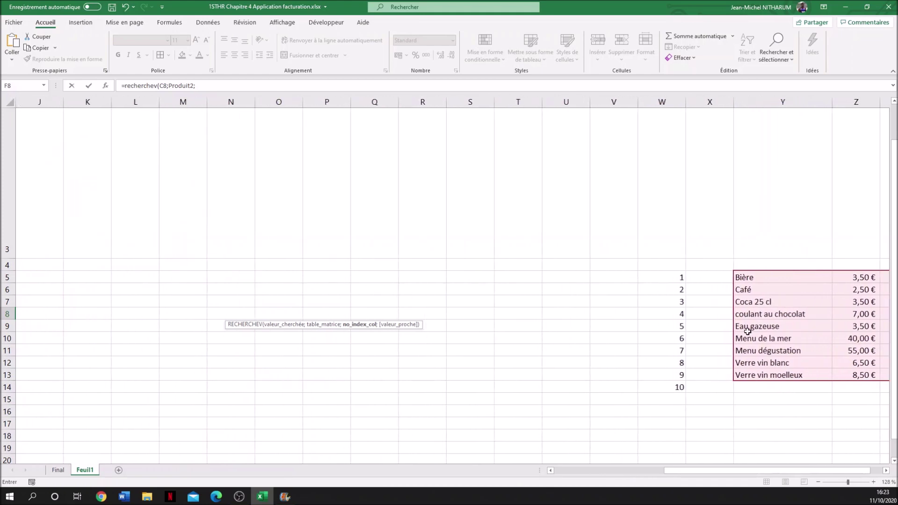
scroll(844, 330, right, 2)
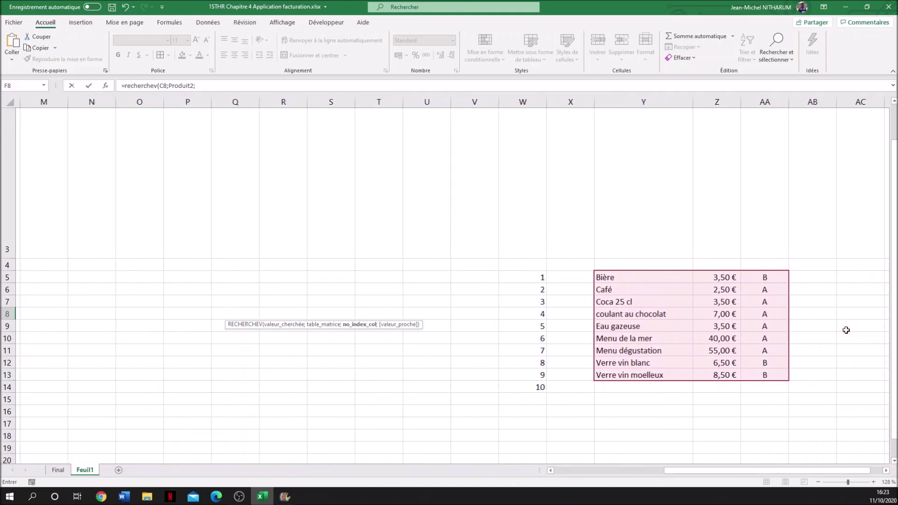
scroll(846, 330, left, 7)
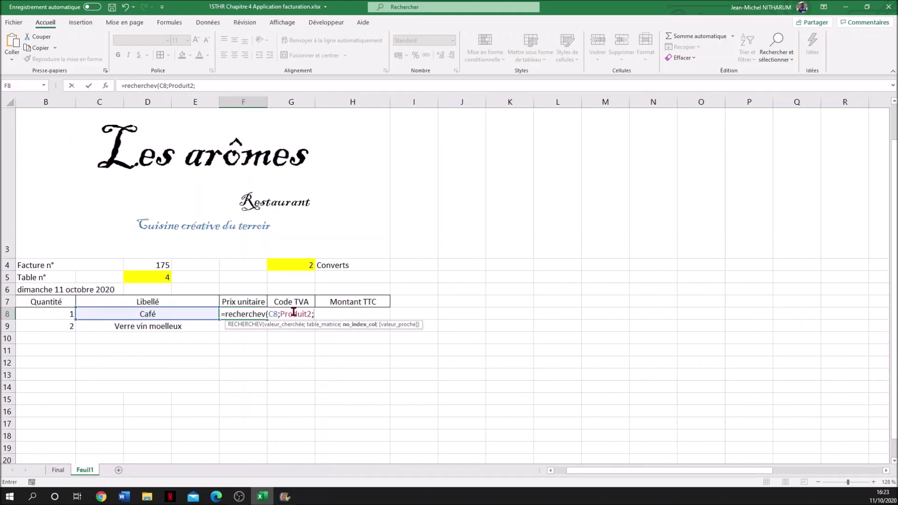
scroll(519, 353, right, 7)
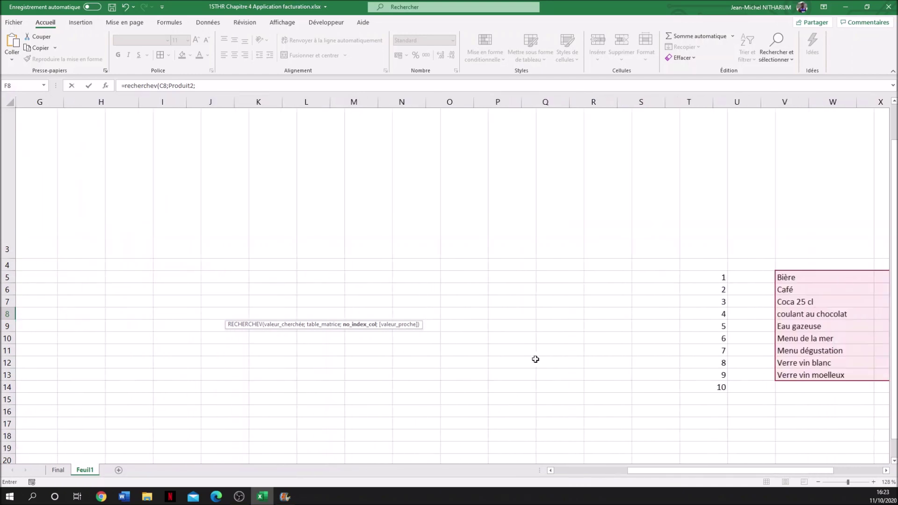
scroll(535, 360, right, 1)
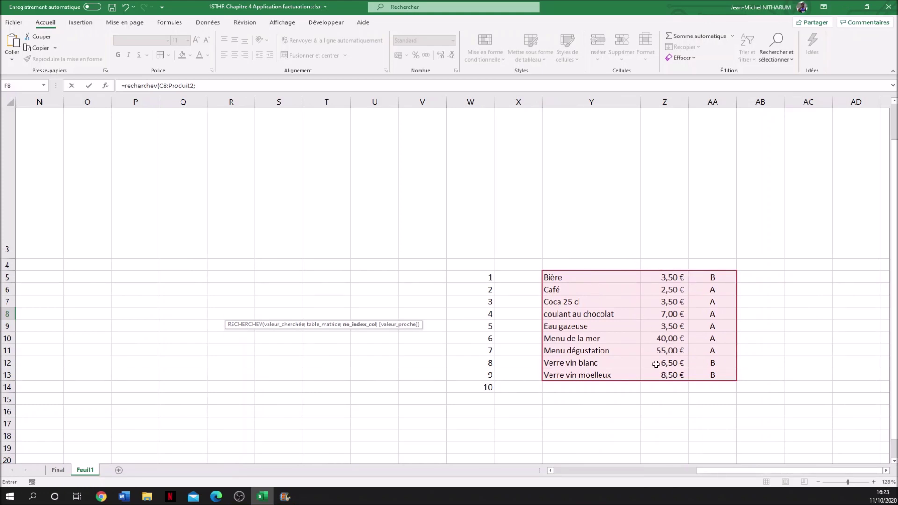
scroll(656, 364, left, 5)
scroll(519, 364, right, 1)
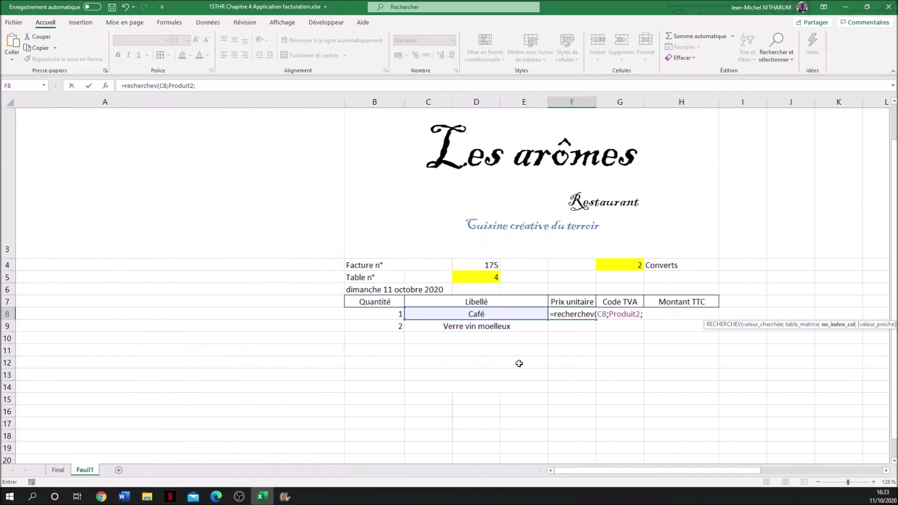
click(213, 85)
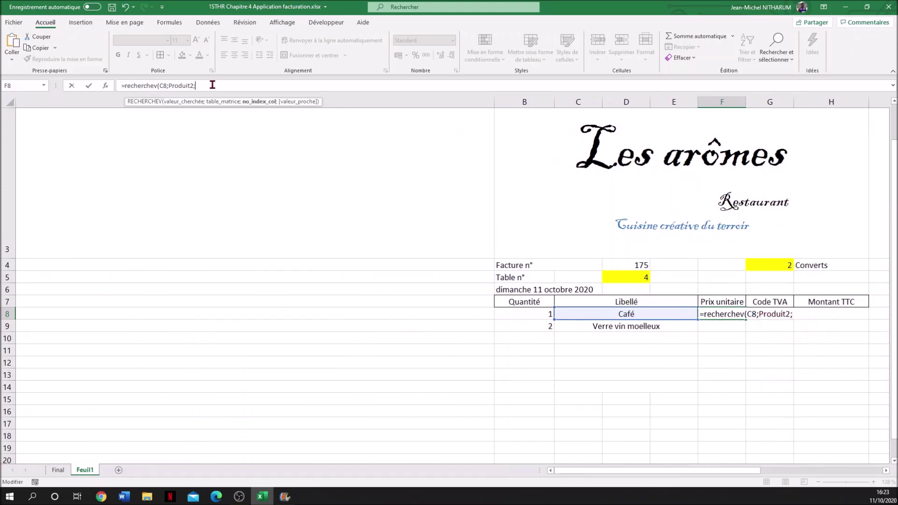
text())
key(Return)
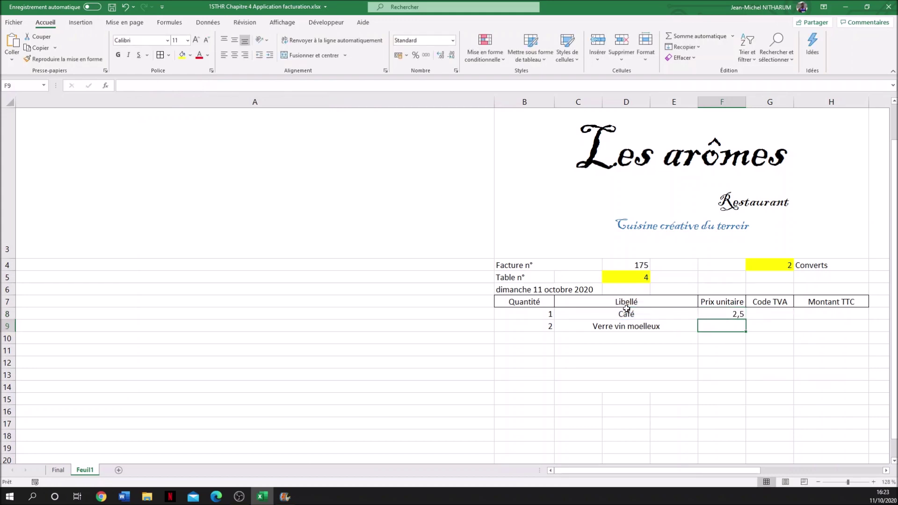
Step: Examine the product table Y5:AA13, matching the Café row with its price in the second column
scroll(630, 313, right, 10)
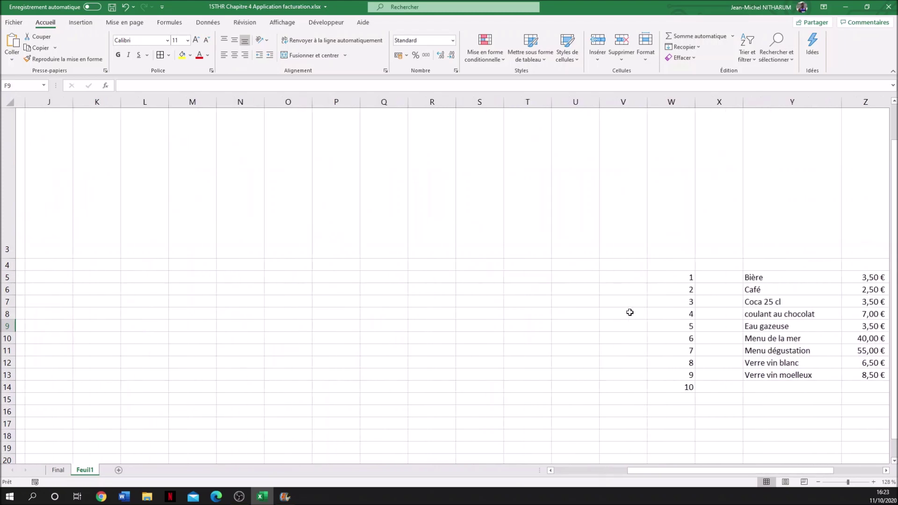
click(795, 303)
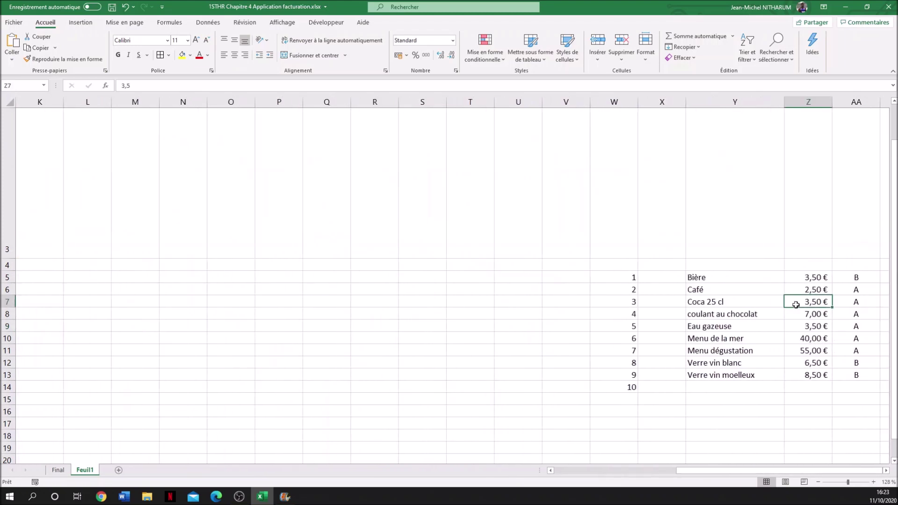
click(711, 280)
drag(710, 280, 860, 388)
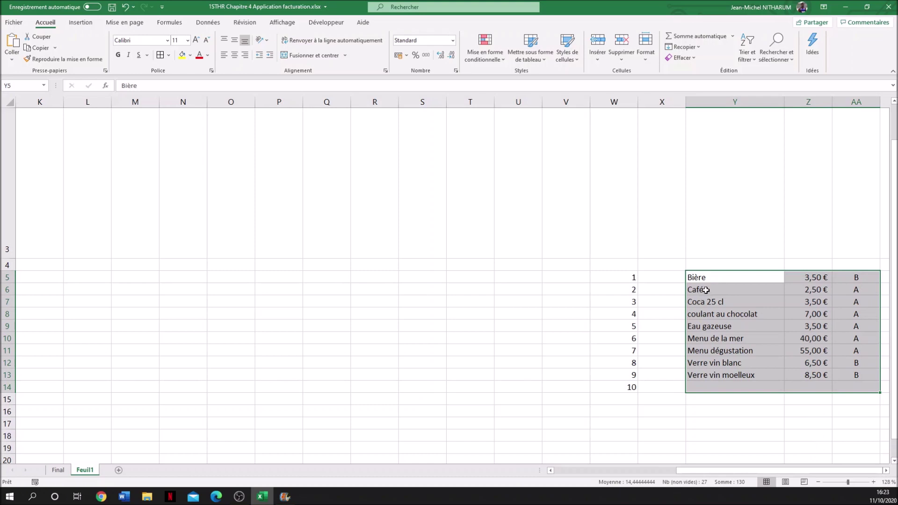
click(739, 289)
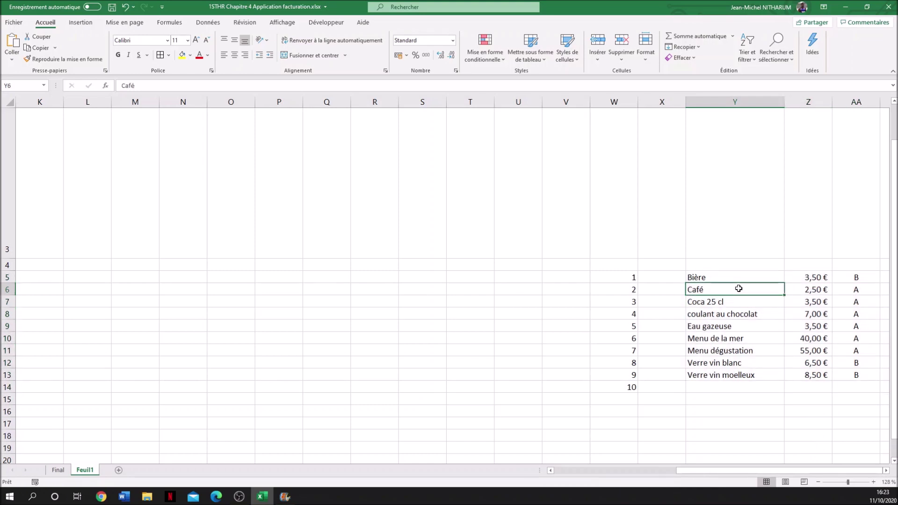
click(814, 290)
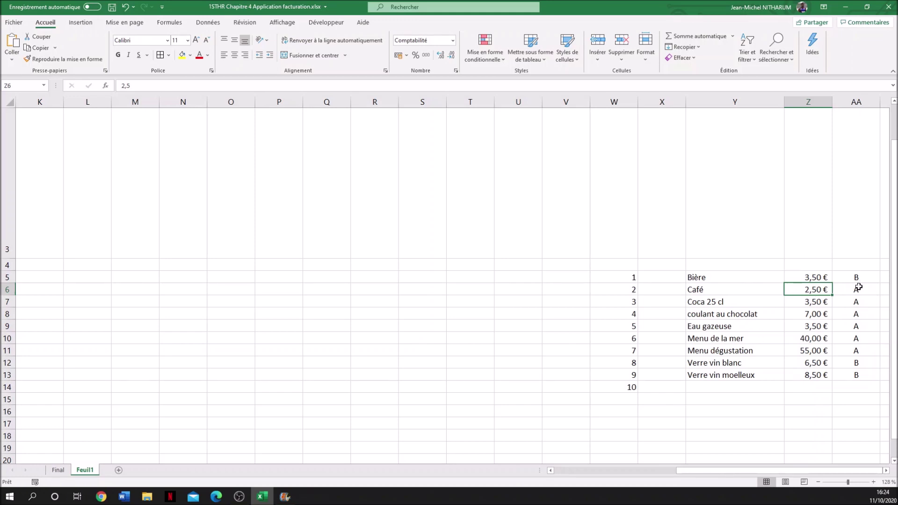
scroll(347, 322, left, 5)
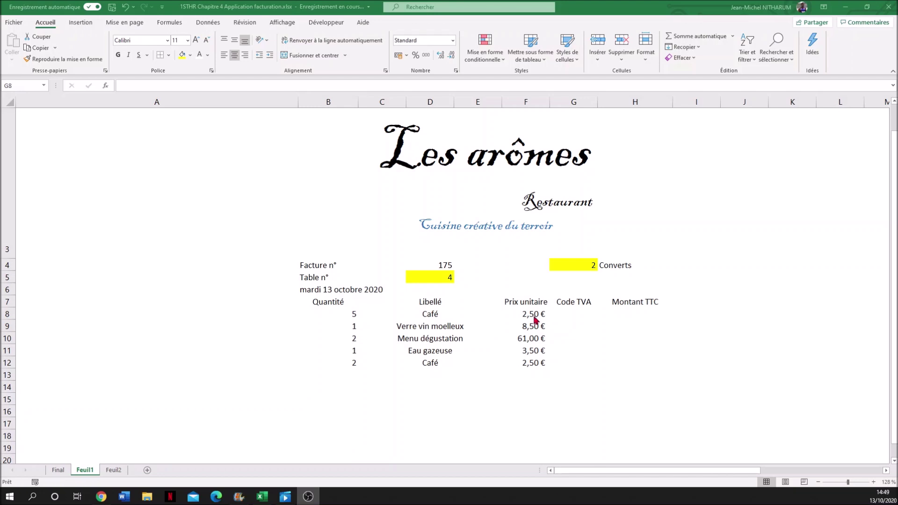
Step: Review the unit price formula in F8 and compare it with the label, price and TVA code columns of the product table
key(shift+Down)
key(shift+Down)
key(shift+Down)
key(shift+Down)
click(533, 315)
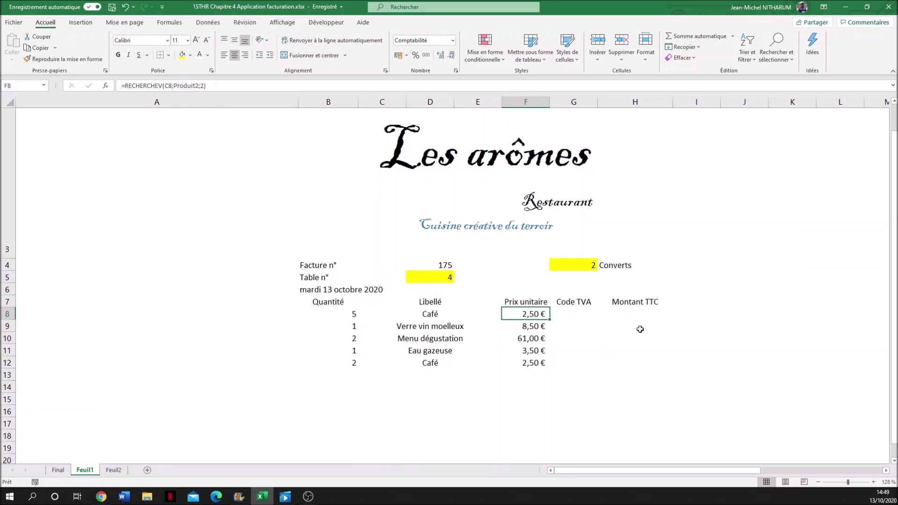
scroll(639, 329, right, 10)
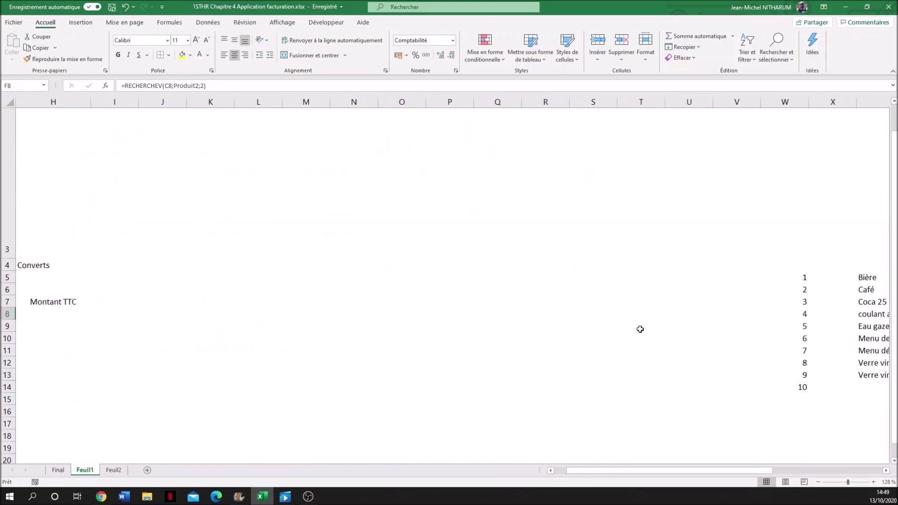
scroll(639, 329, right, 3)
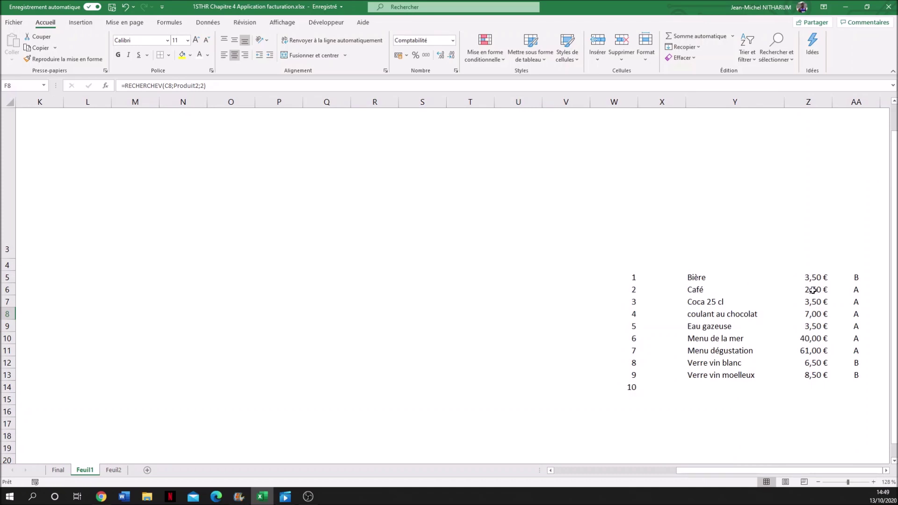
scroll(461, 279, left, 1)
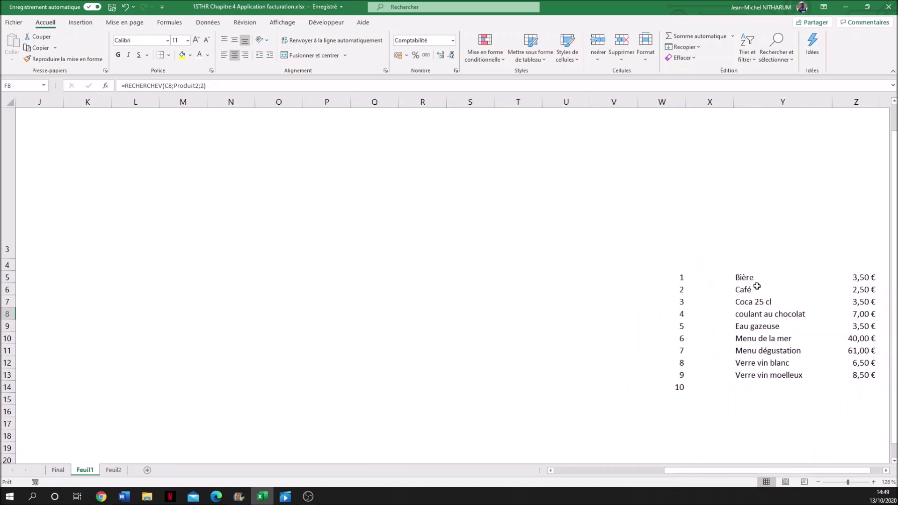
scroll(856, 288, right, 2)
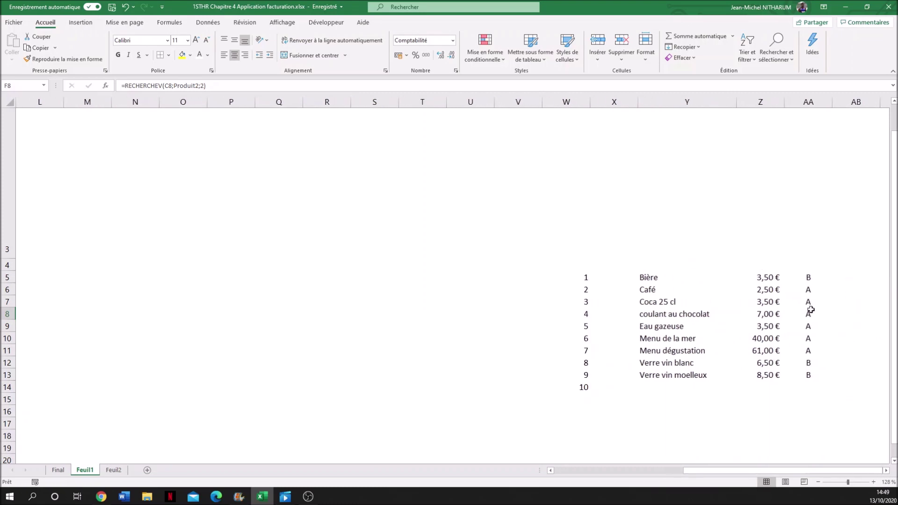
Step: Start a RECHERCHEV formula in Code TVA cell G8 with the label in C8 as the lookup value
scroll(404, 250, left, 9)
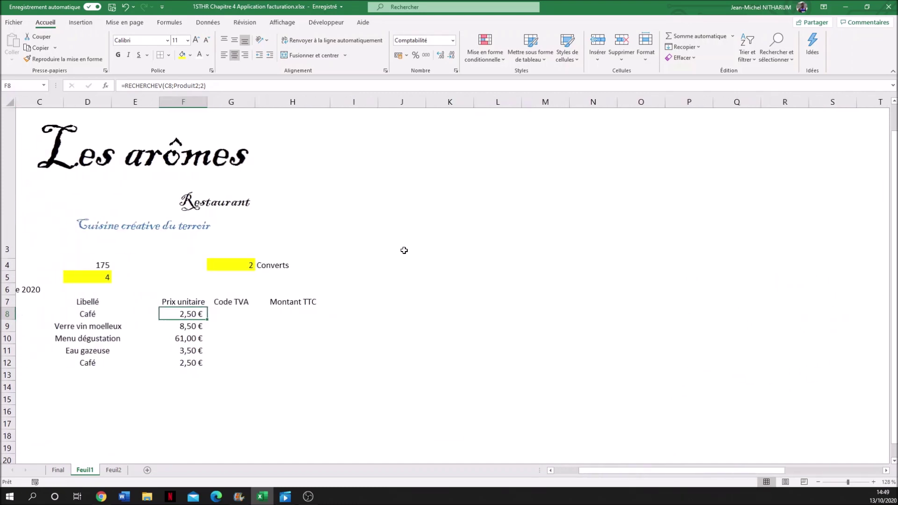
click(223, 314)
text(=)
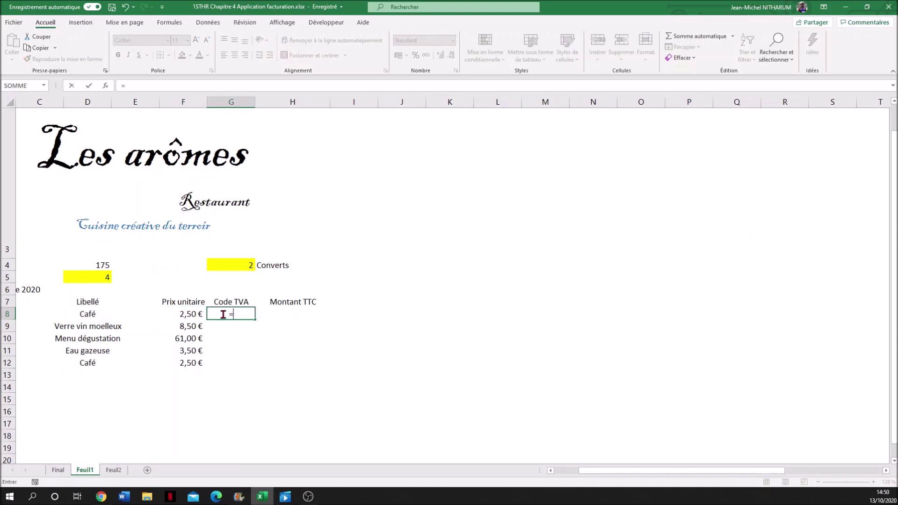
text(recherc)
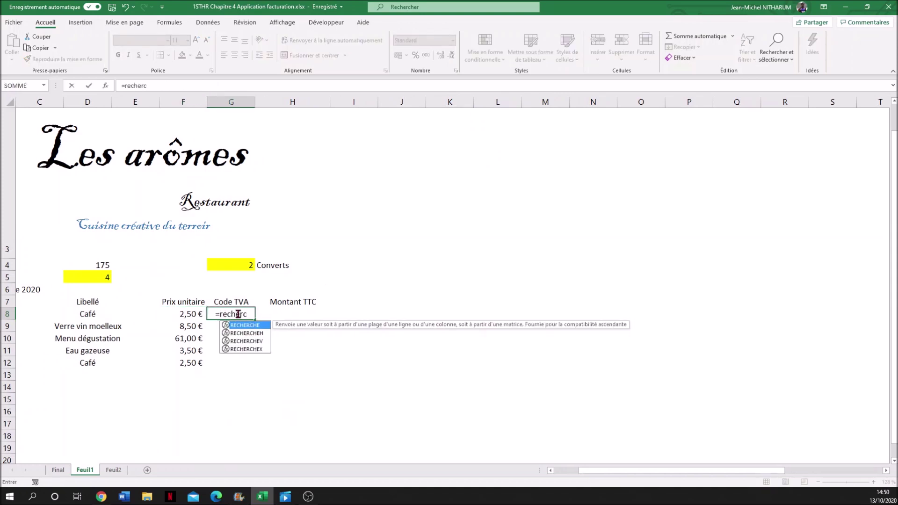
double_click(243, 341)
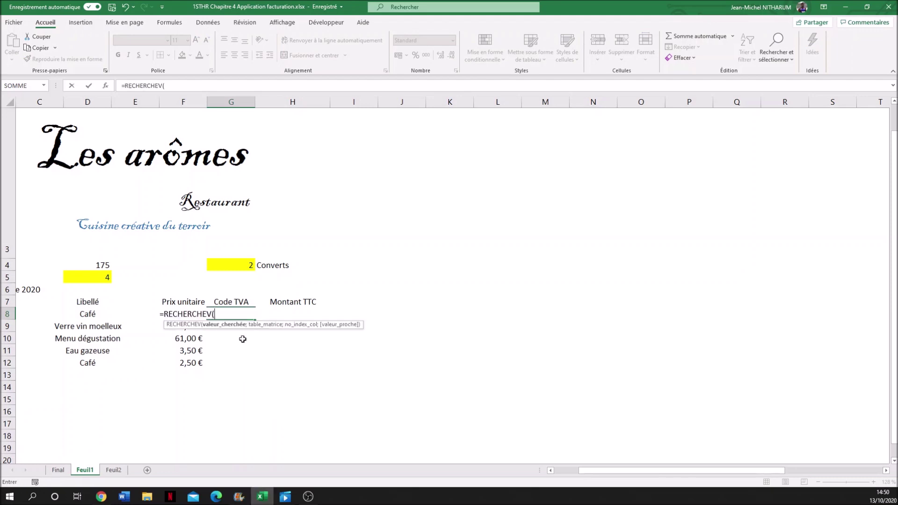
click(87, 314)
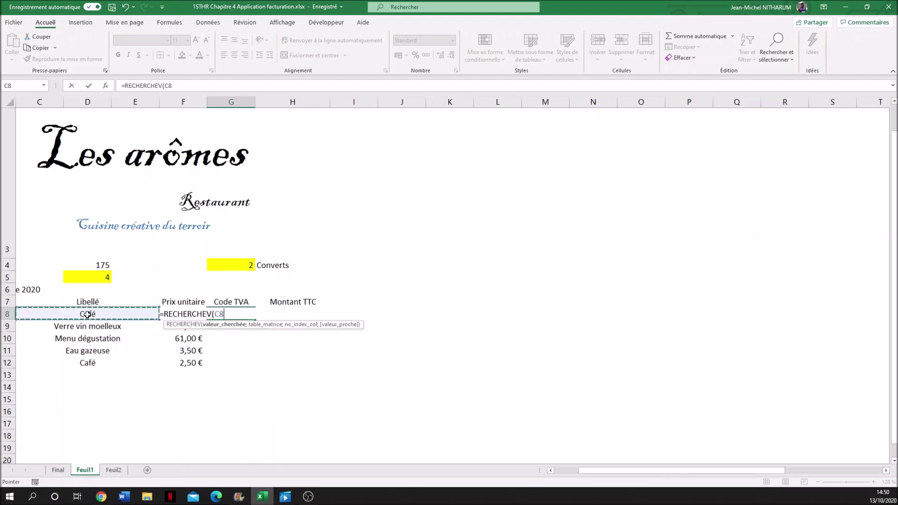
text(;)
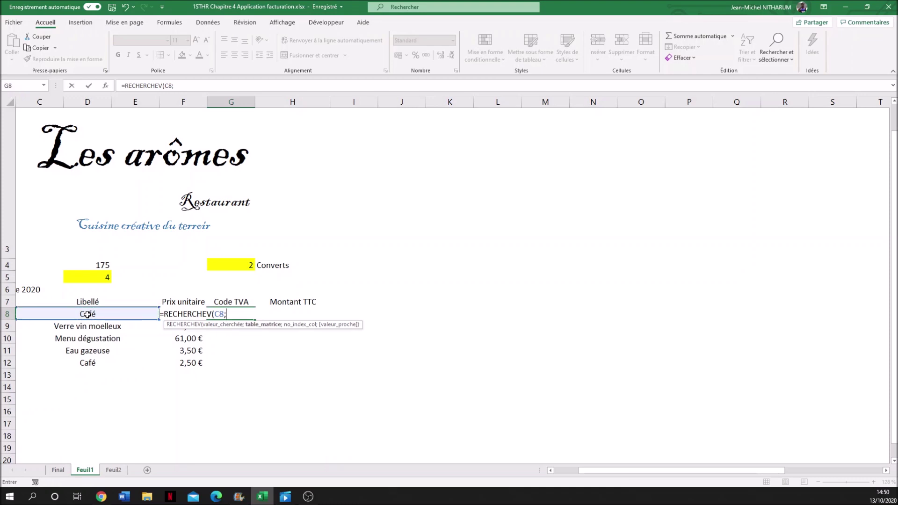
Step: Complete the G8 formula as =RECHERCHEV(C8;Produit2;3) and fill it down to G12
text(produit)
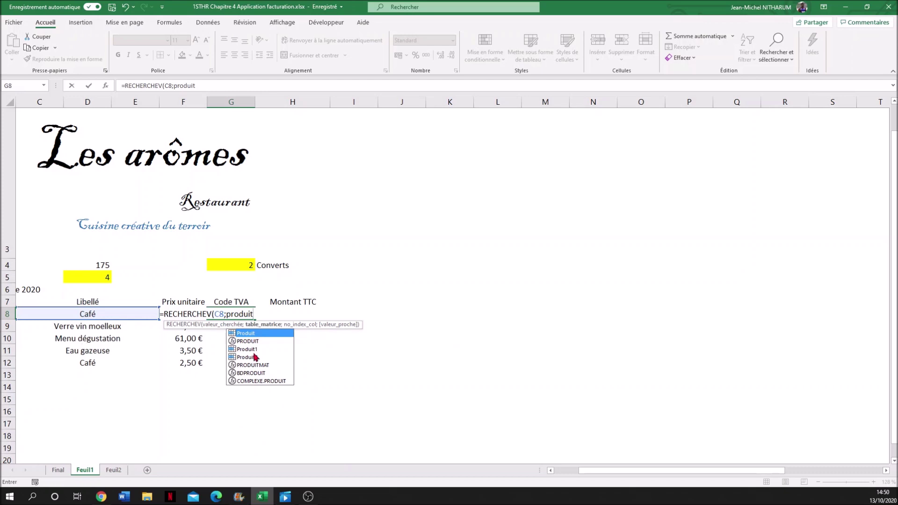
double_click(255, 357)
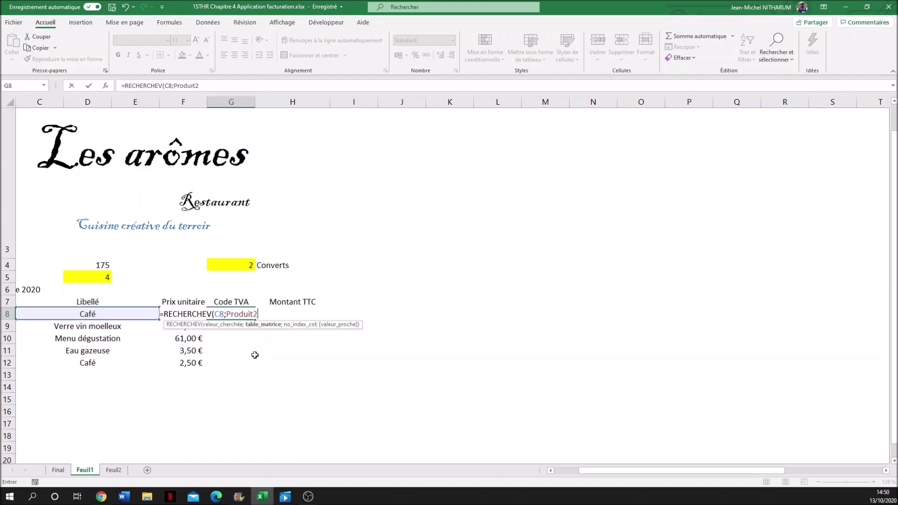
text(;3)
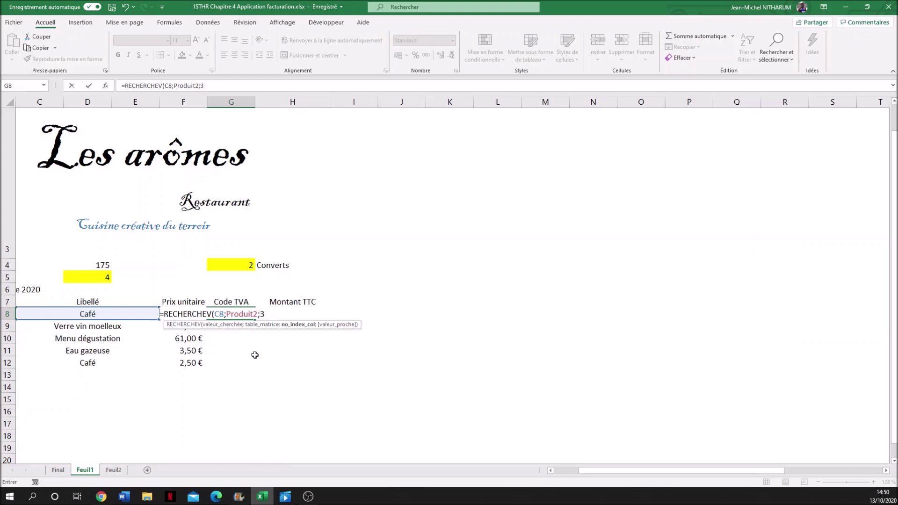
key(Return)
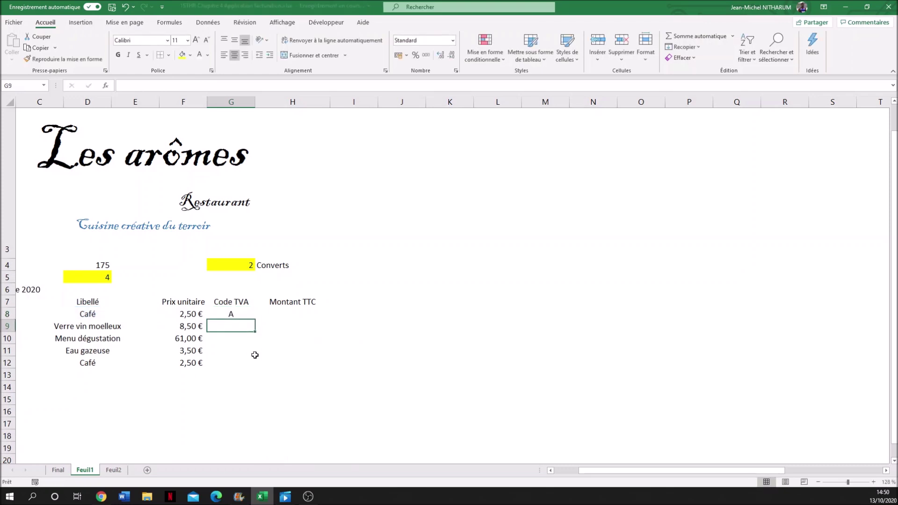
click(237, 315)
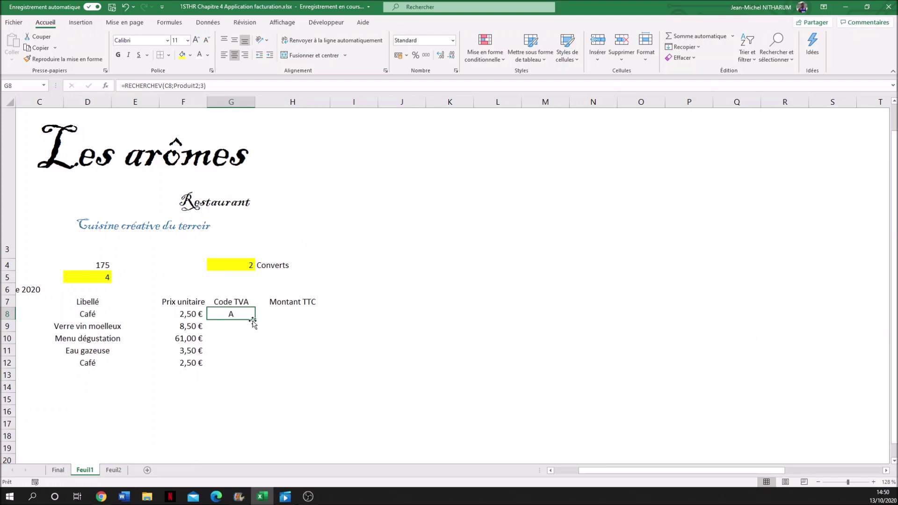
drag(254, 320, 243, 370)
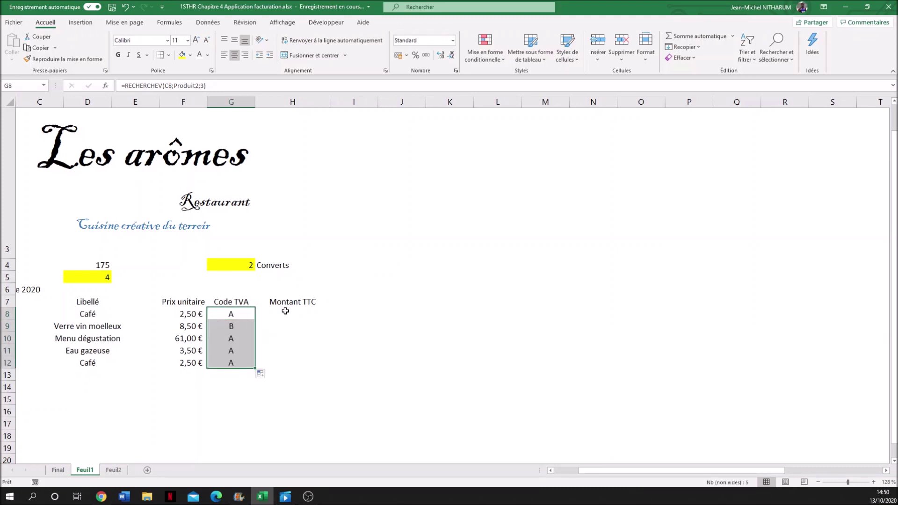
Step: Calculate the Montant TTC in H8 as quantity times unit price with =B8*F8, and fill it down to H12
click(286, 317)
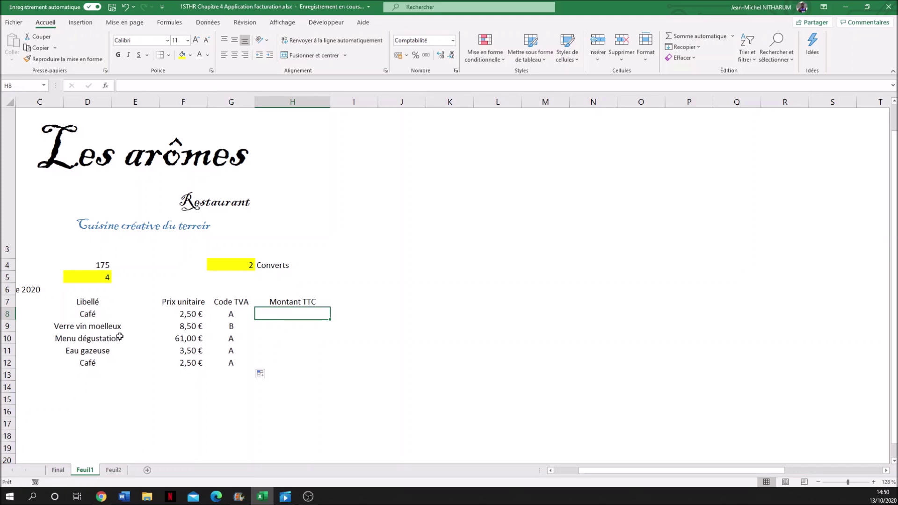
scroll(120, 337, left, 1)
scroll(120, 337, left, 1)
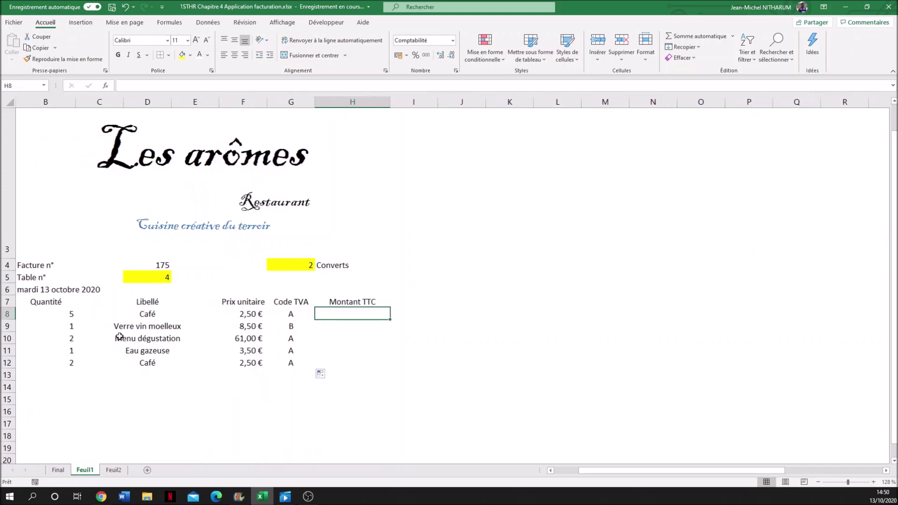
click(67, 314)
click(250, 316)
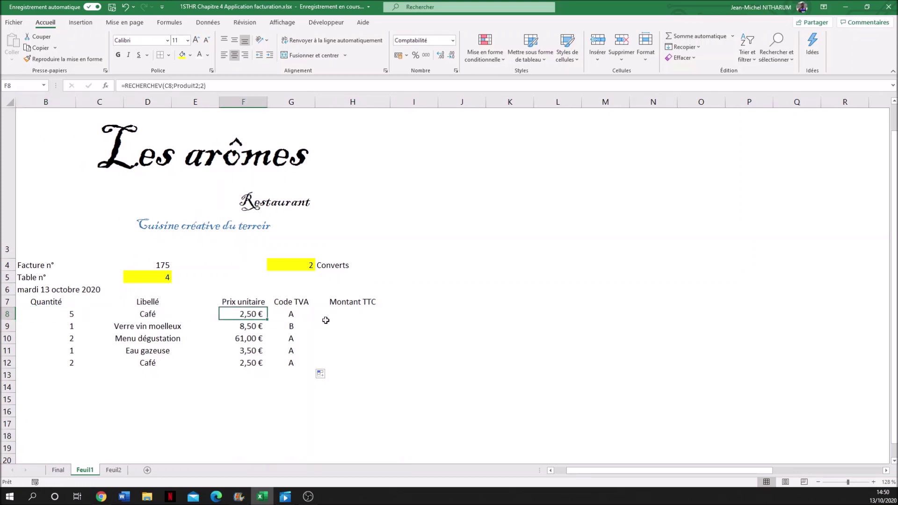
click(340, 318)
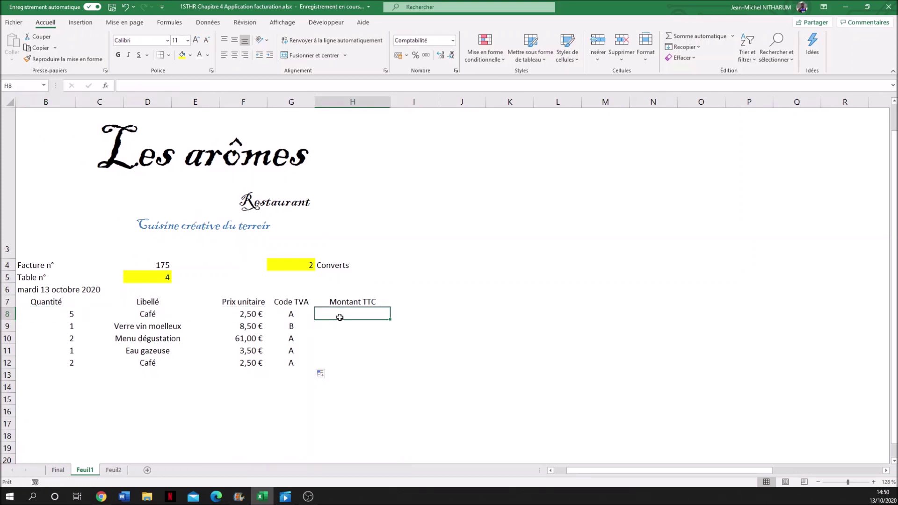
text(=)
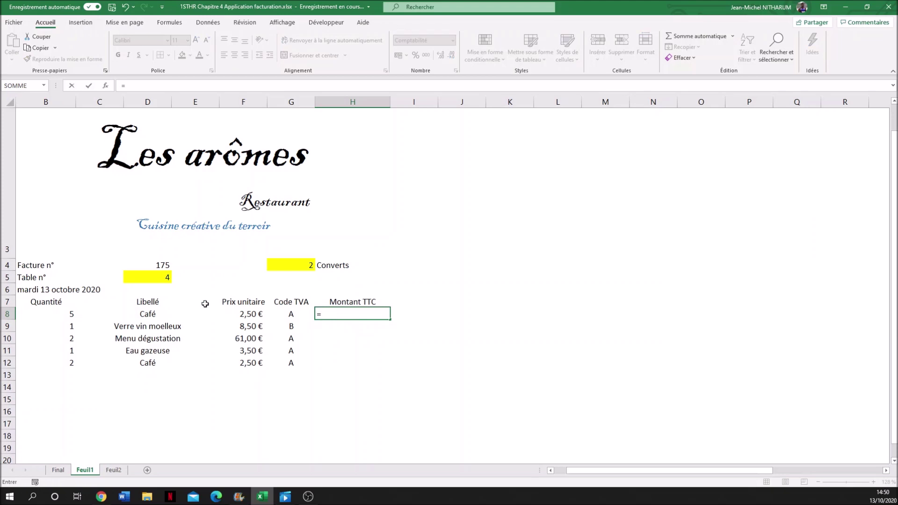
click(66, 317)
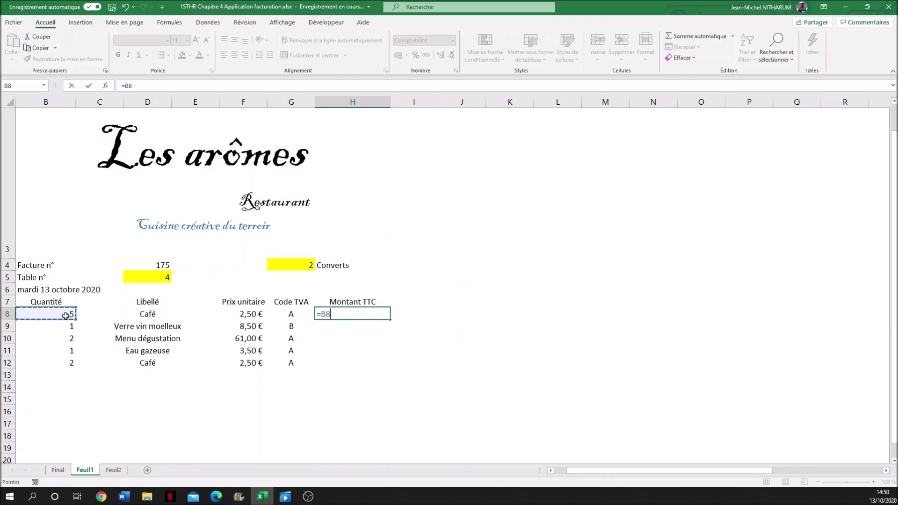
text(^*)
click(251, 312)
key(Return)
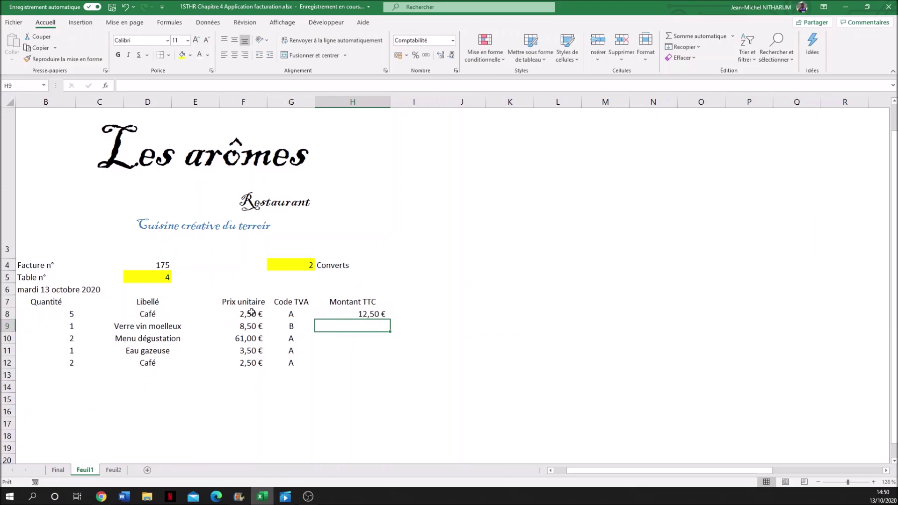
click(365, 313)
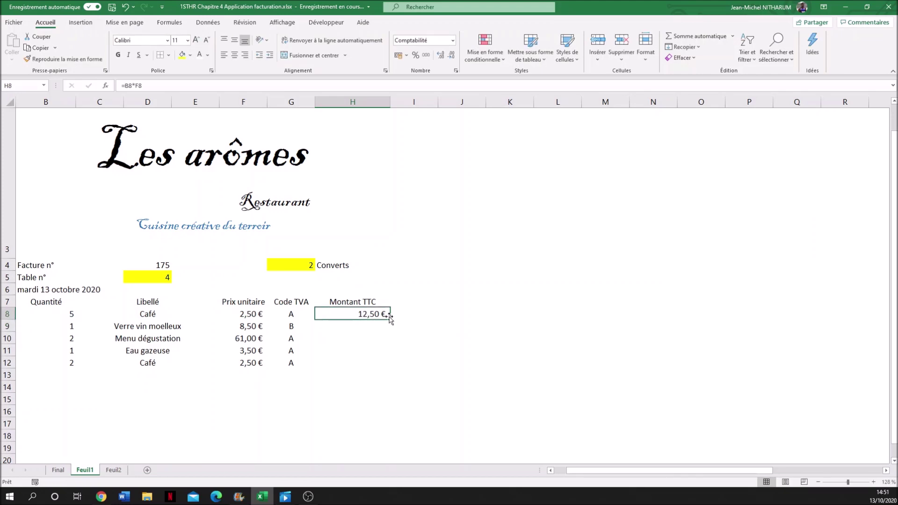
drag(390, 321, 386, 368)
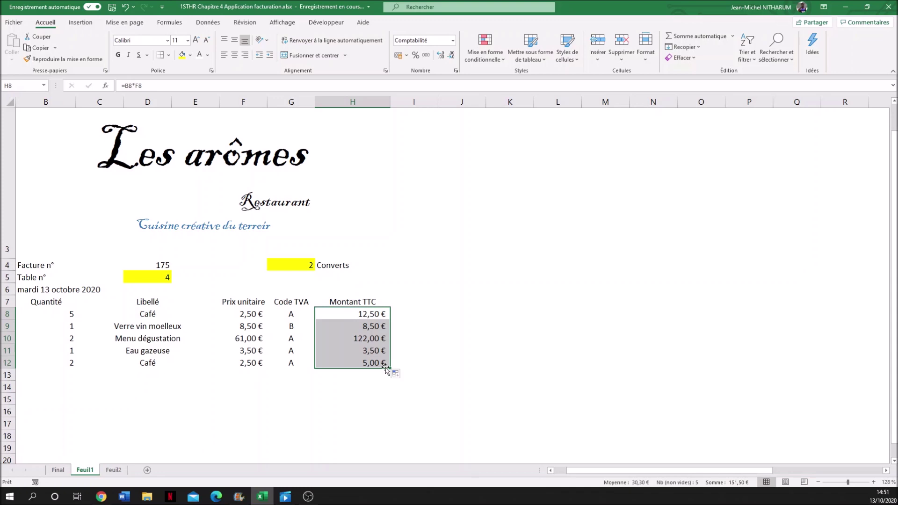
Step: Try extending the Montant TTC and Code TVA formulas to the empty row 13, and undo both fills
drag(391, 371, 392, 381)
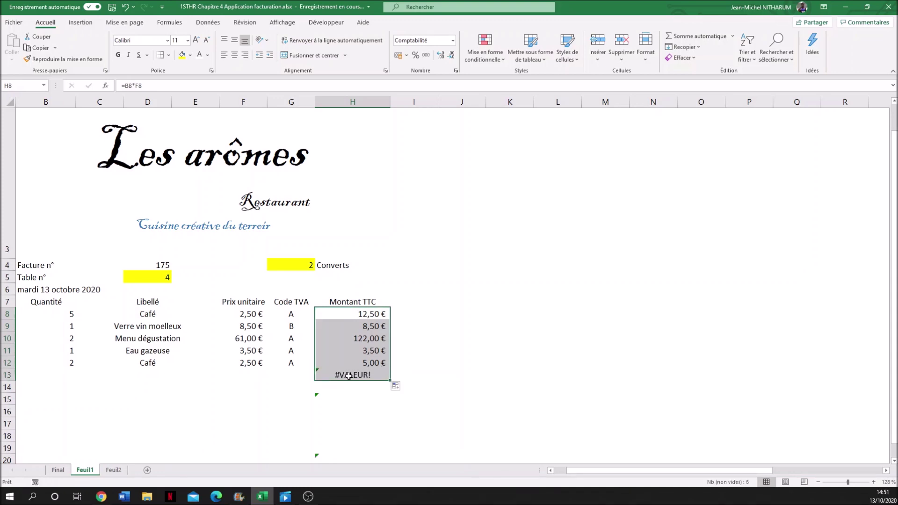
click(289, 363)
drag(316, 368, 308, 380)
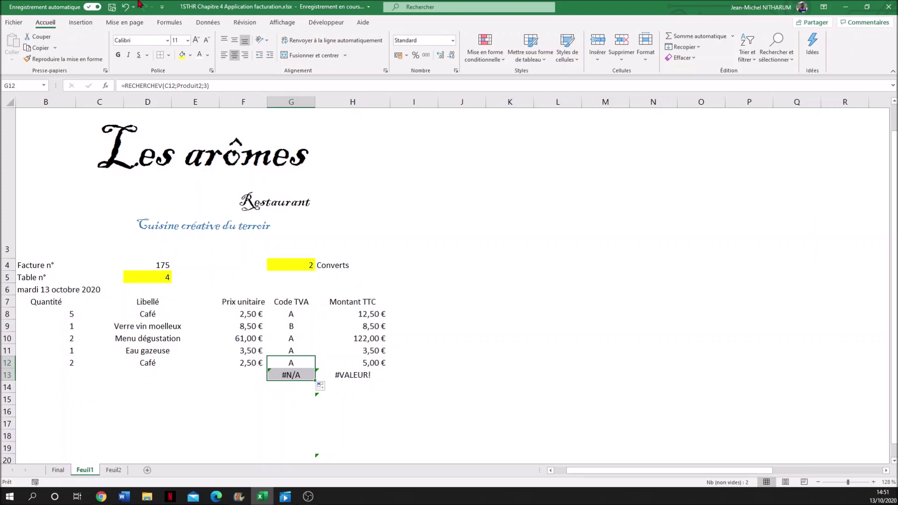
click(125, 7)
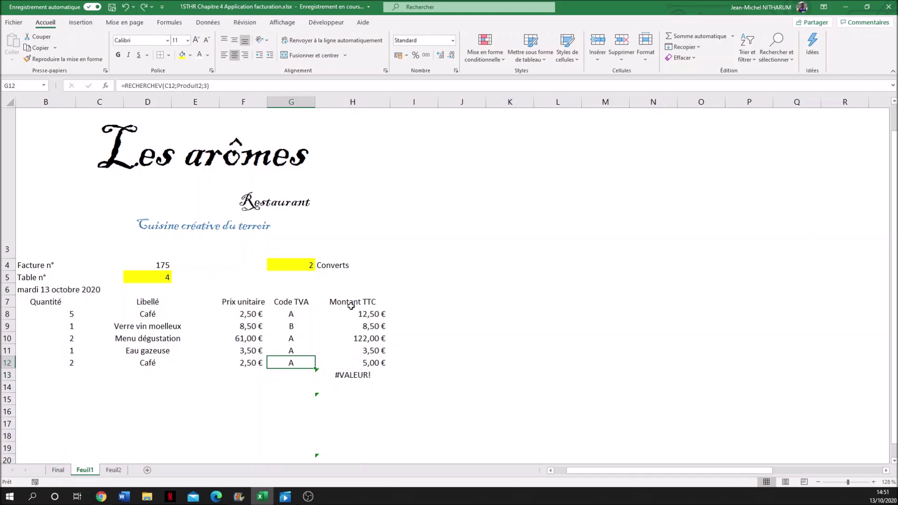
click(352, 374)
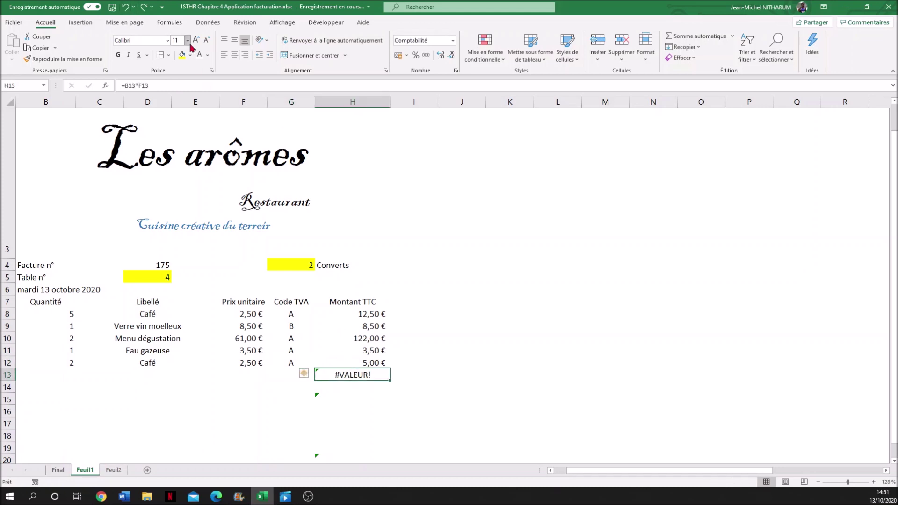
click(125, 7)
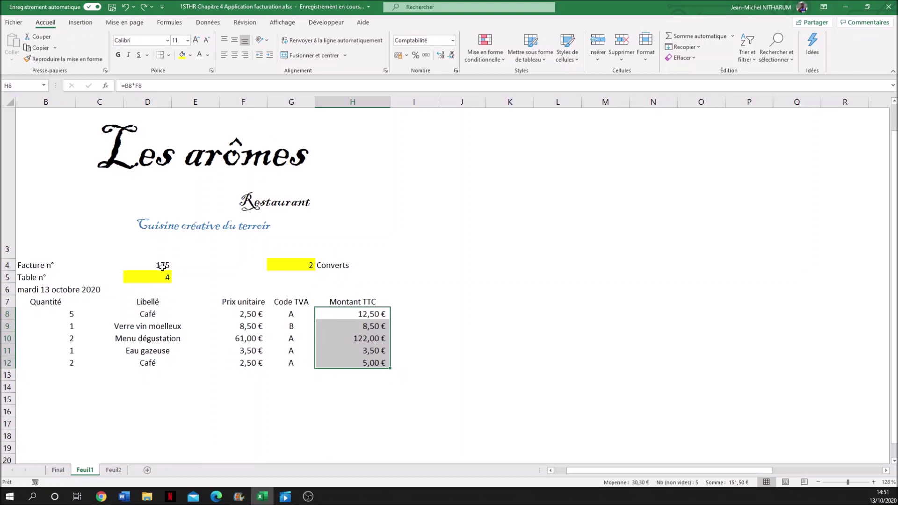
Step: Examine the product choices offered by the drop-down list in label cell C12
click(146, 378)
click(148, 364)
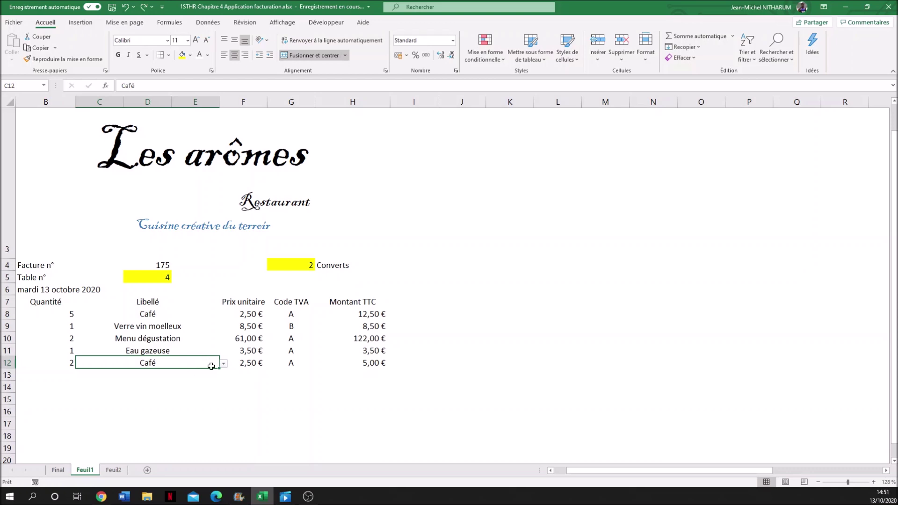
click(223, 363)
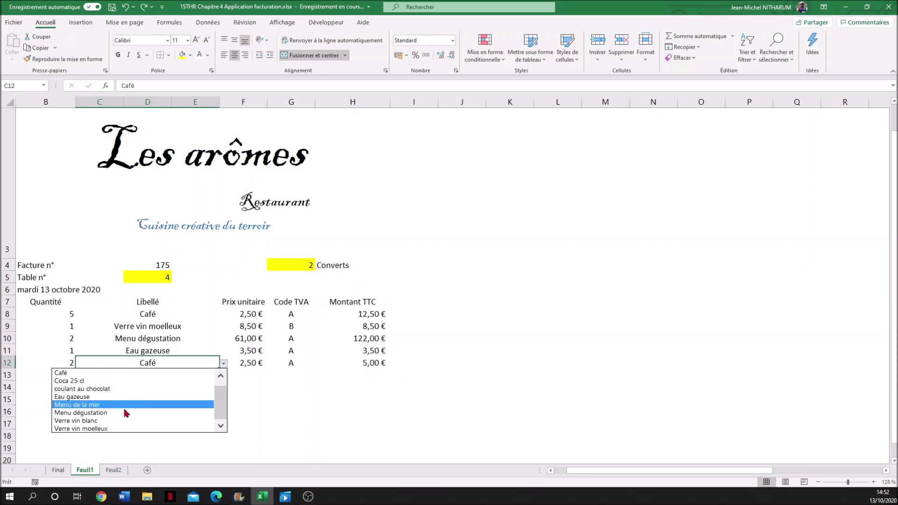
click(170, 365)
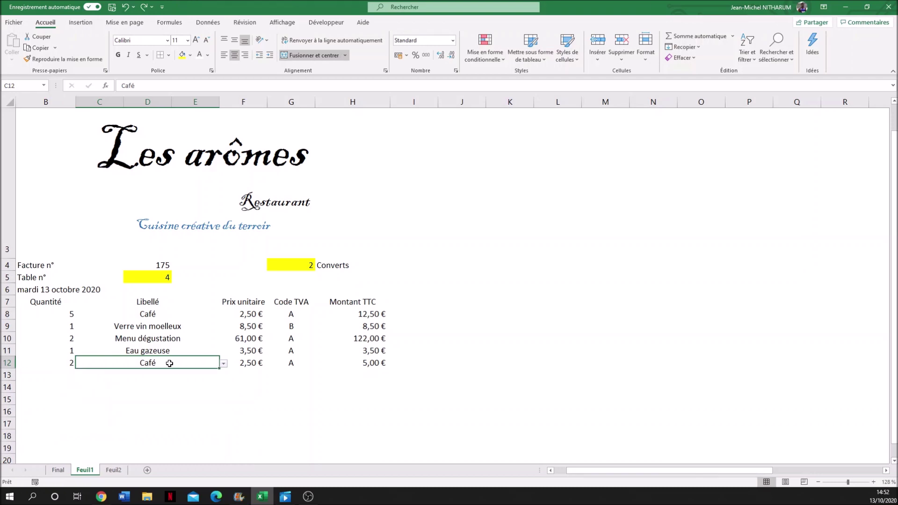
Step: Change the data validation list source for label cells C8 to C12 to =$Y$4:$Y$14, including blank cells around the products
click(145, 313)
drag(145, 313, 141, 363)
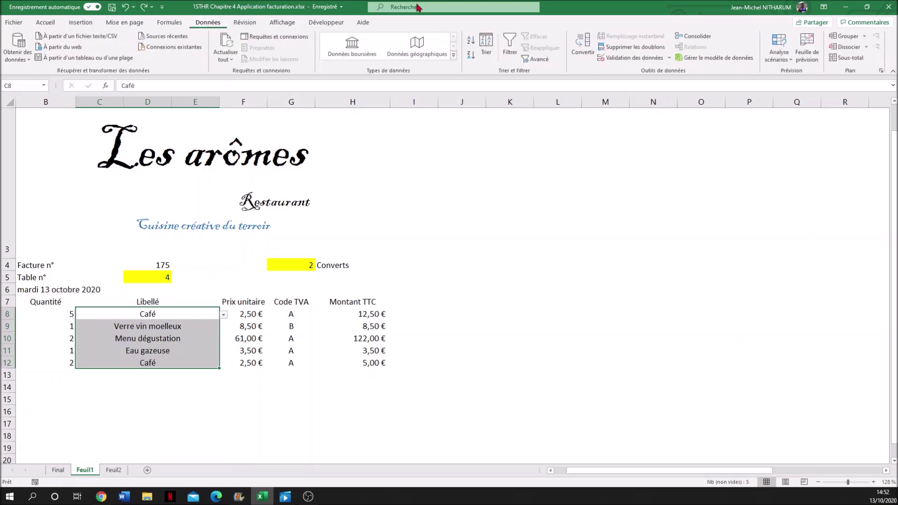
click(618, 60)
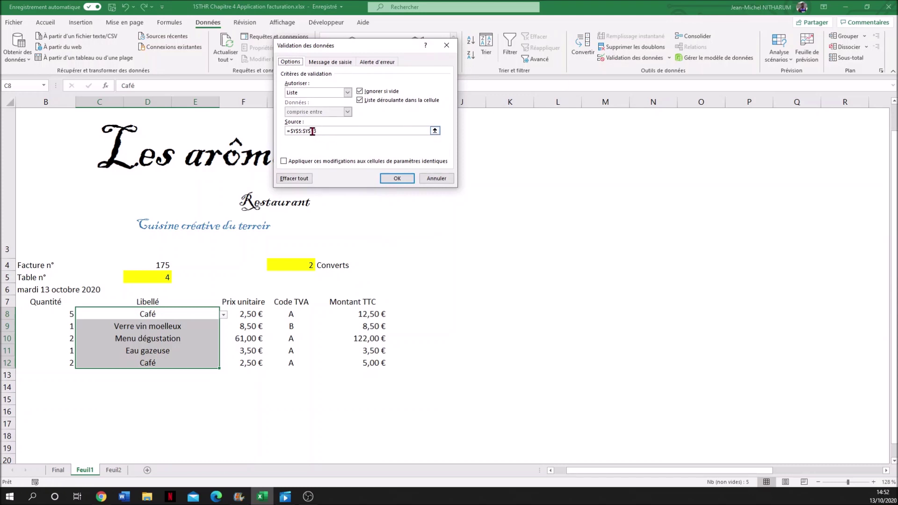
click(435, 130)
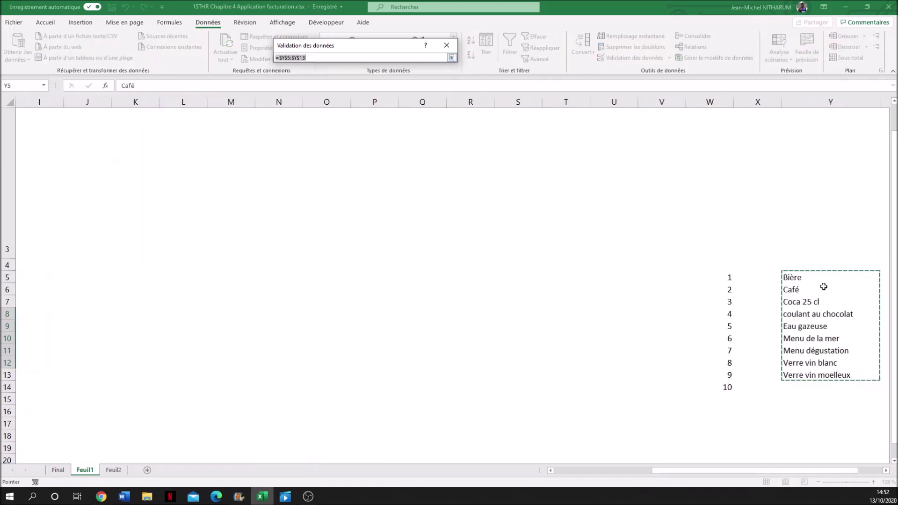
drag(822, 276, 823, 382)
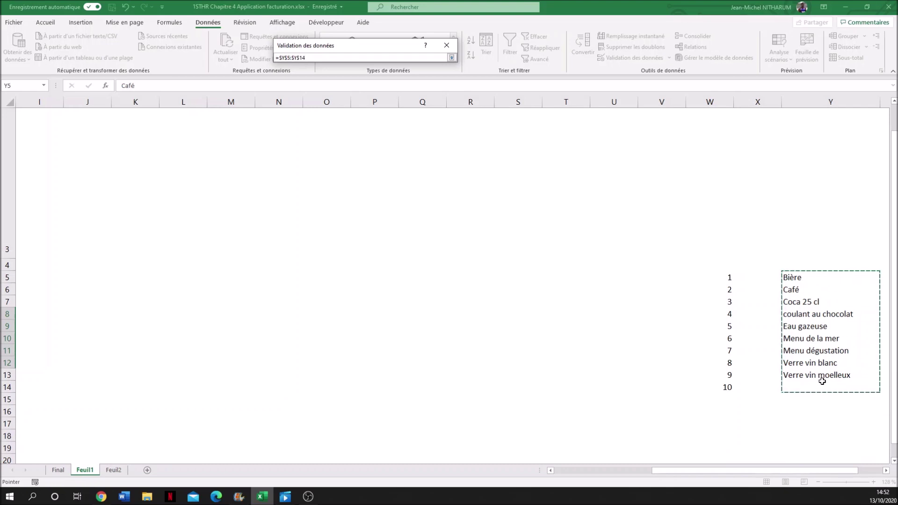
drag(809, 264, 803, 385)
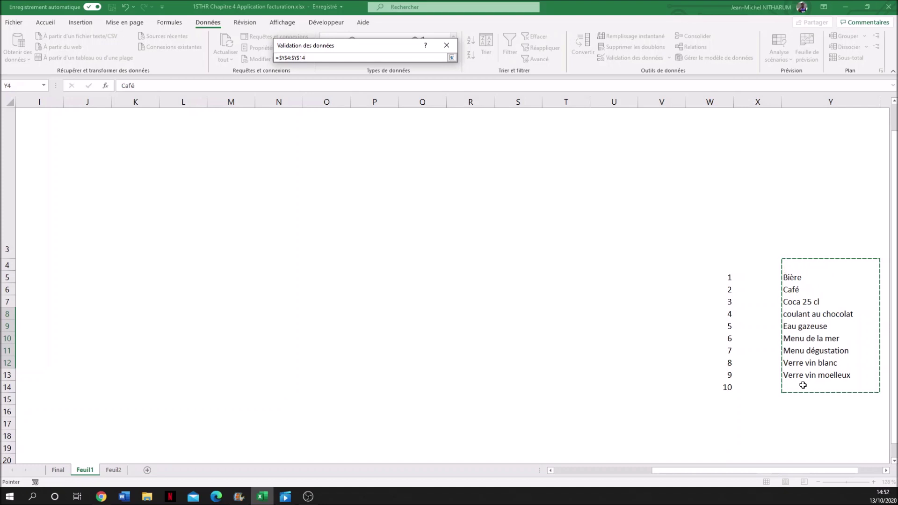
click(452, 58)
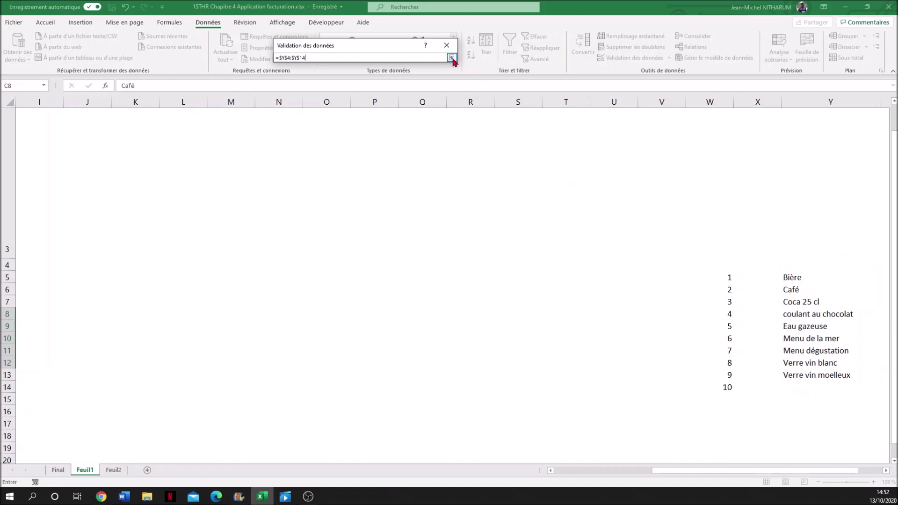
click(399, 179)
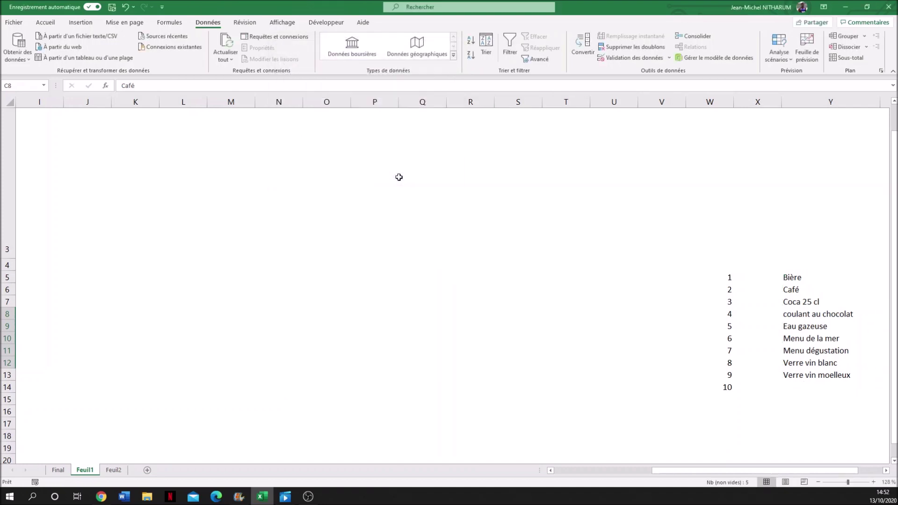
Step: Choose the blank entry from the product drop-down list in label cell C9
scroll(167, 241, left, 6)
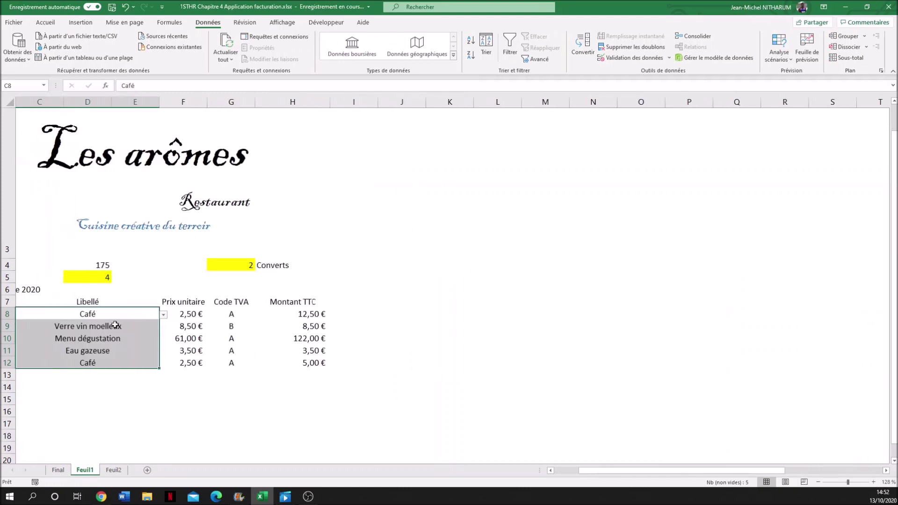
click(111, 327)
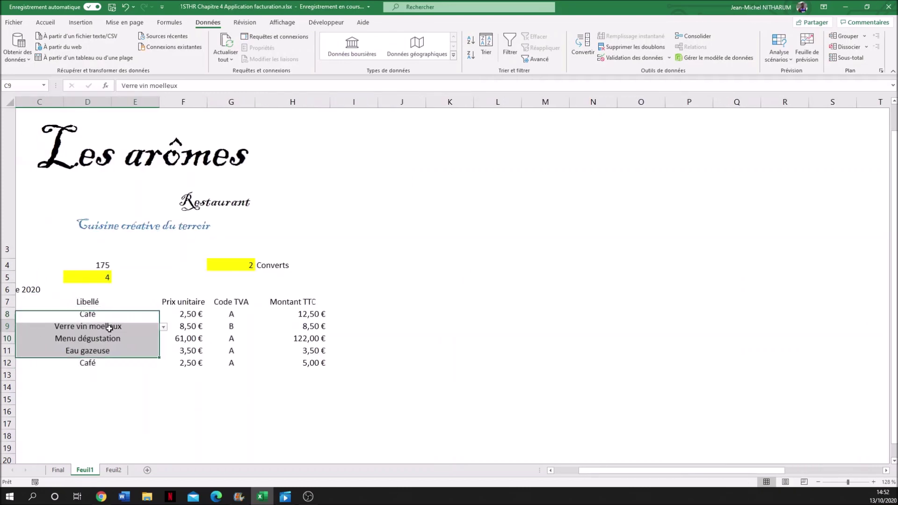
click(163, 327)
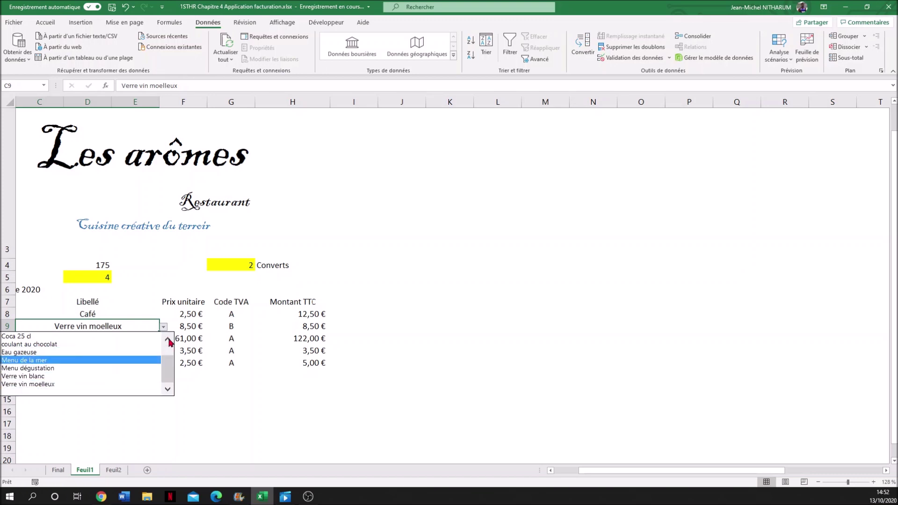
click(165, 326)
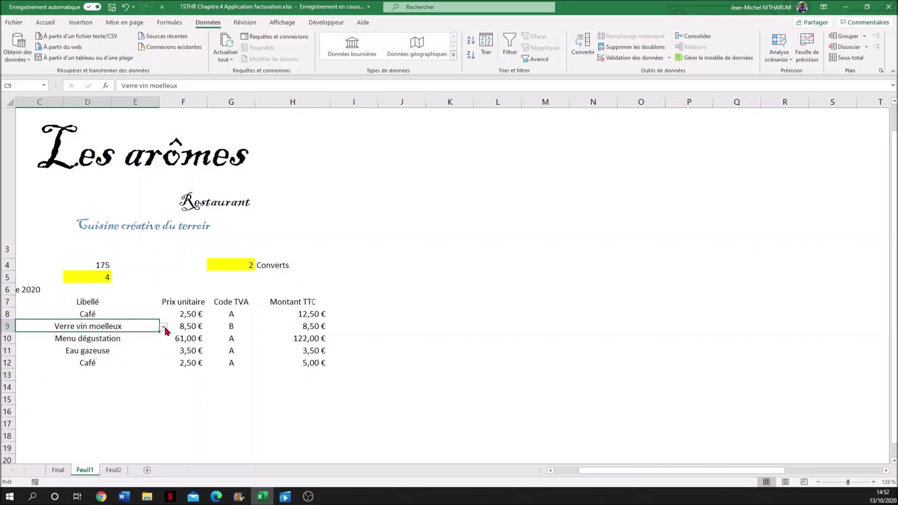
click(165, 327)
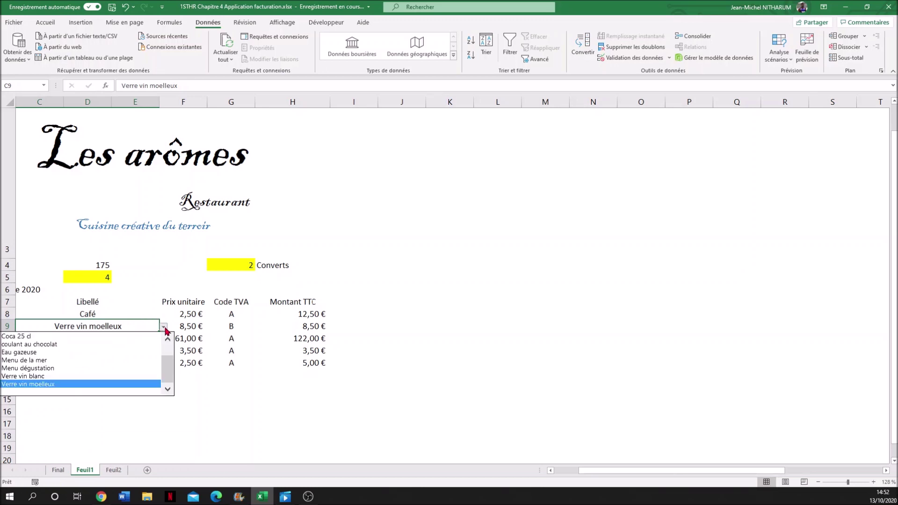
click(59, 392)
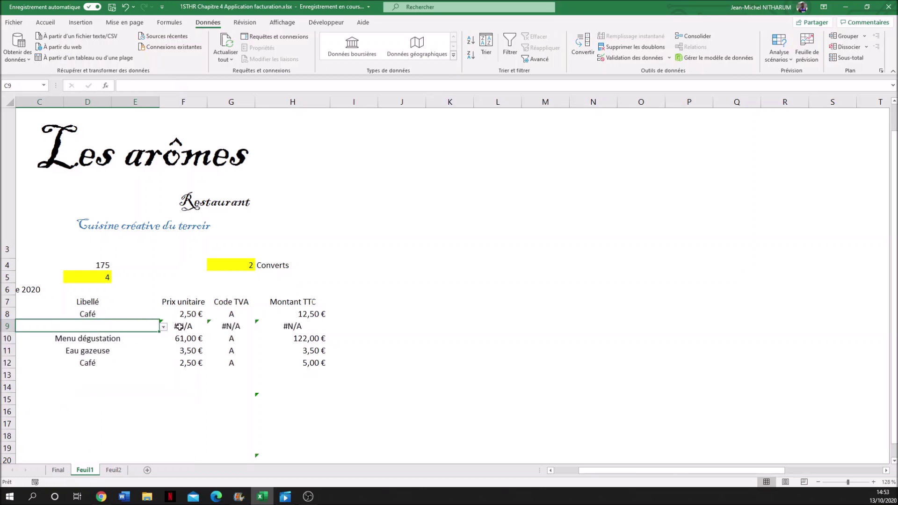